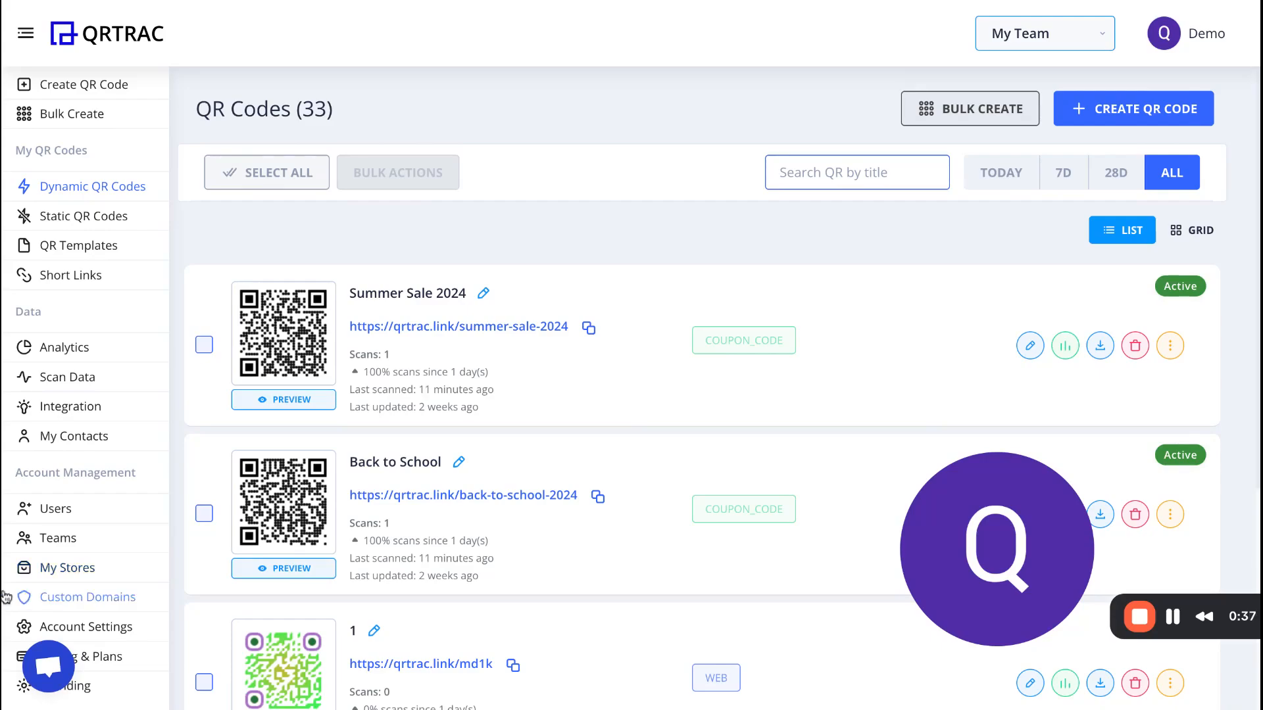
Add a store titled Starbucks with address Chicago, leaving the email empty and entering a redemption password.
click(63, 570)
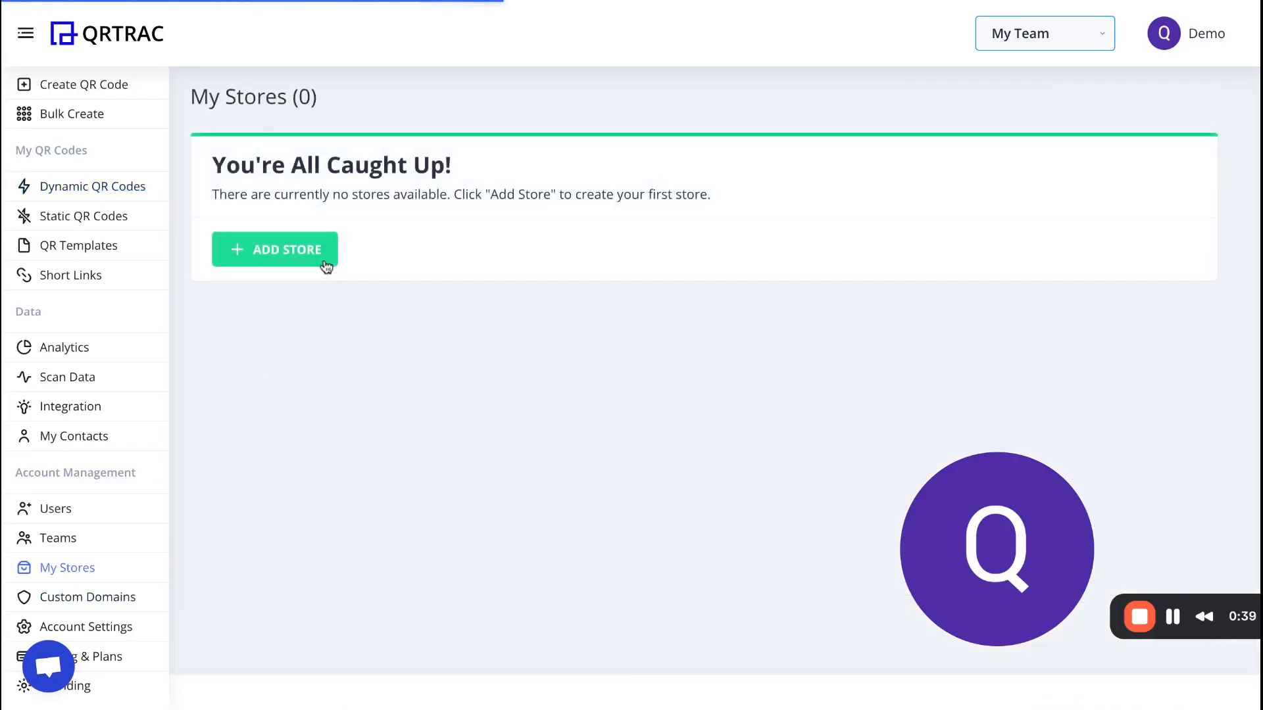
click(1148, 113)
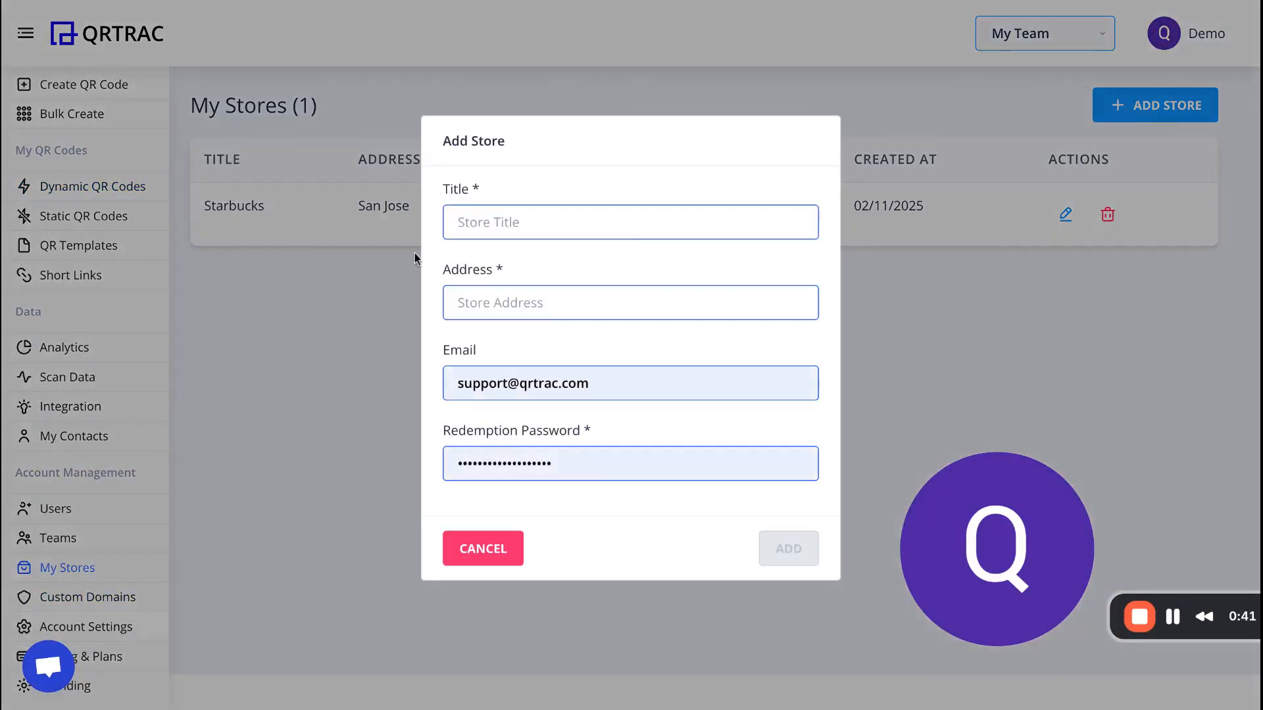
text(Starbucks)
click(545, 306)
text(Chicagi)
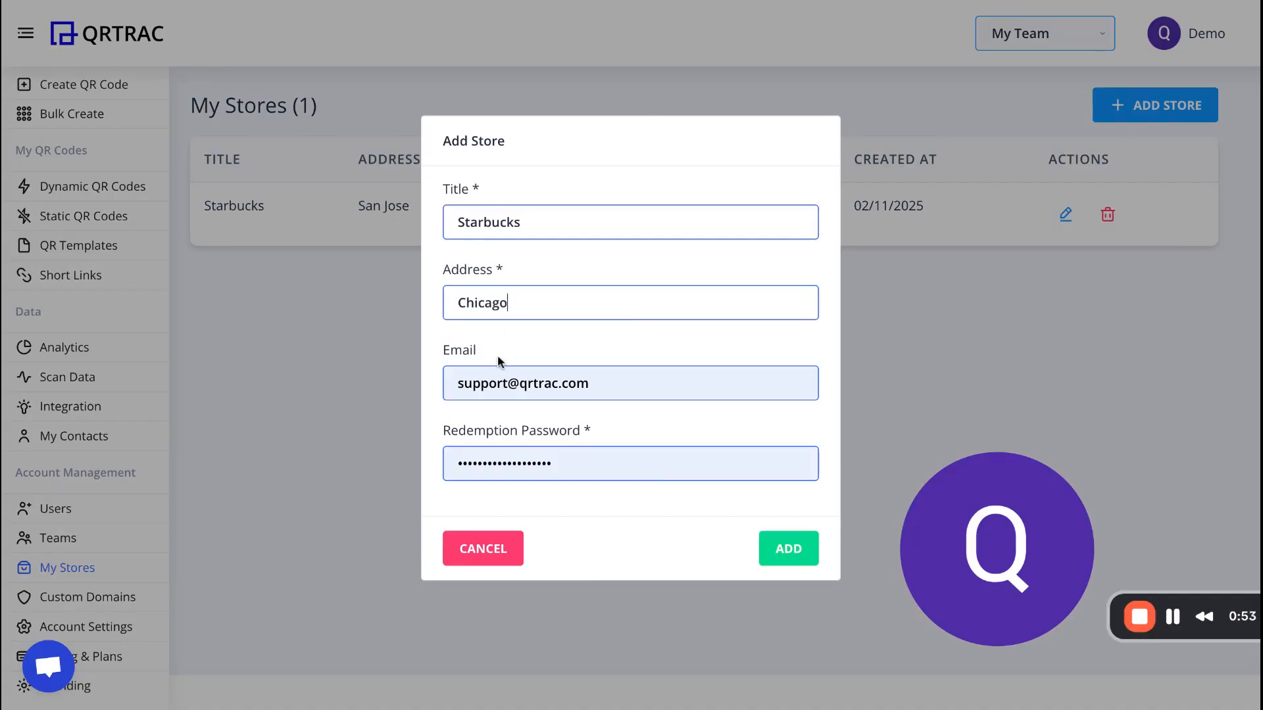
triple_click(504, 391)
key(BackSpace)
key(Tab)
text(•)
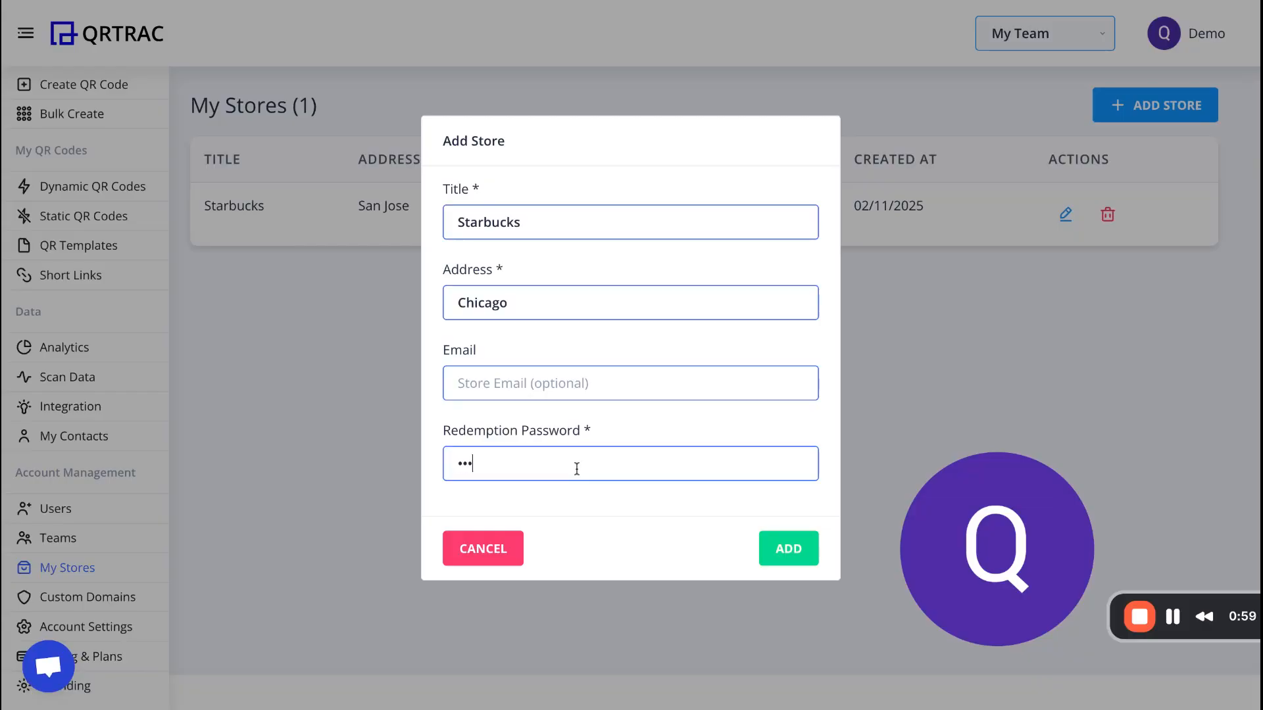
text(•)
click(789, 549)
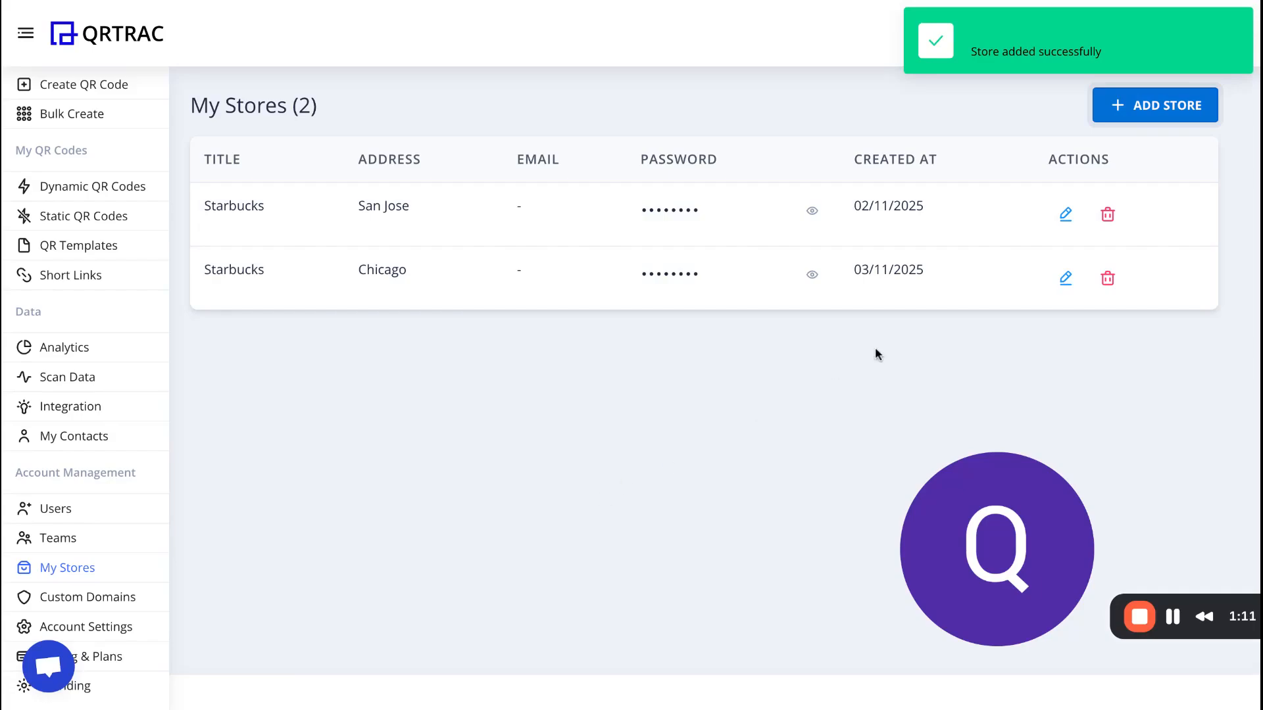
Add another store titled Starbucks Michigan with address Detroit, no email, and a six-digit redemption password.
click(1166, 105)
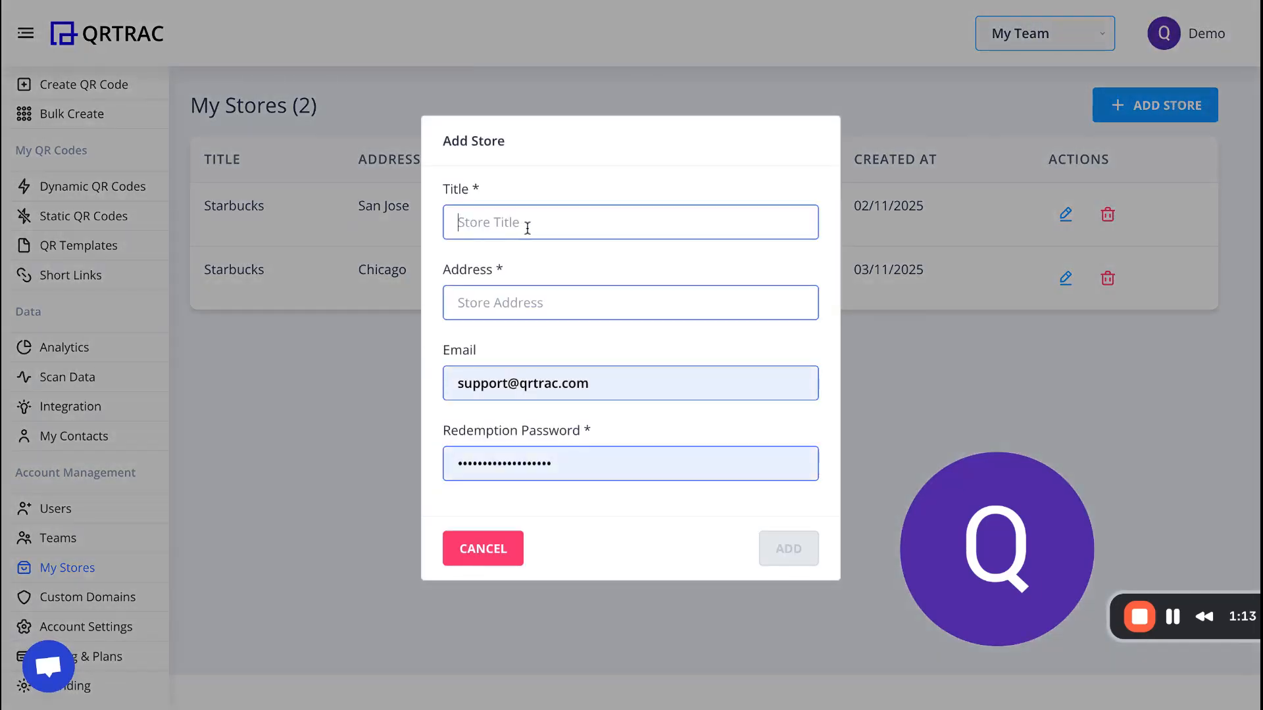
text(Starbuck)
text(s Michigan)
click(536, 316)
text(Detroit)
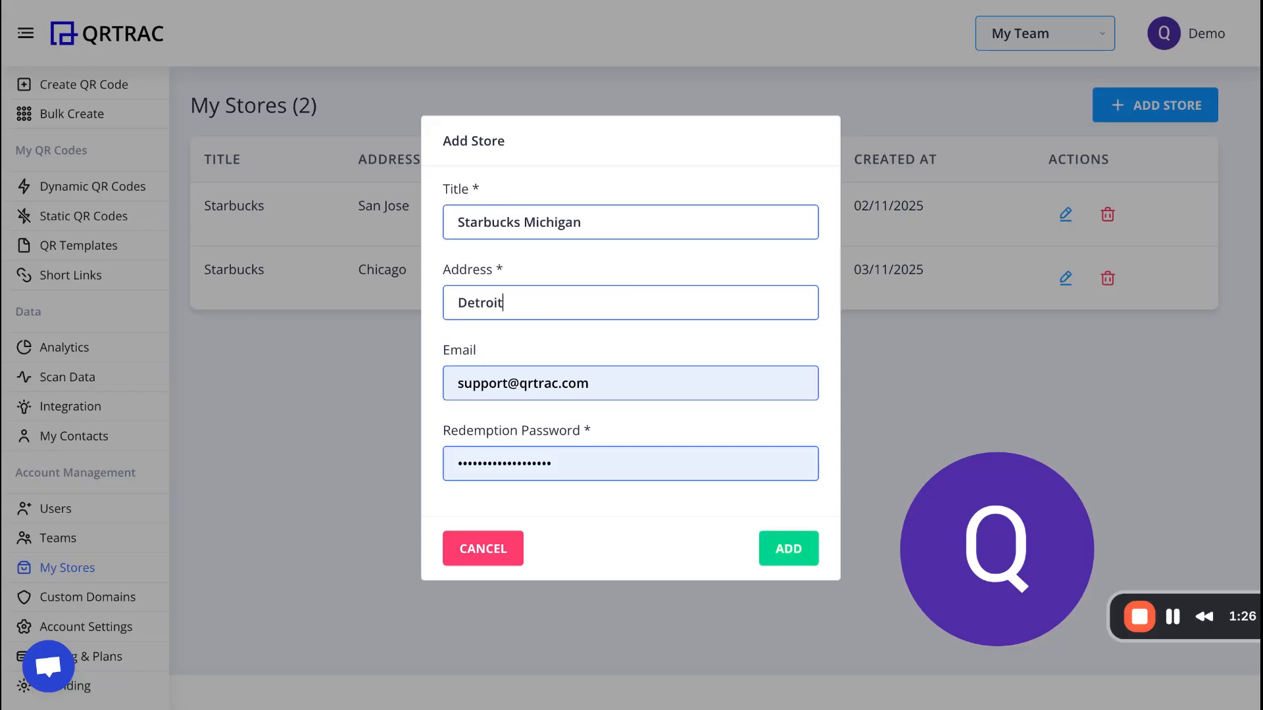
triple_click(603, 384)
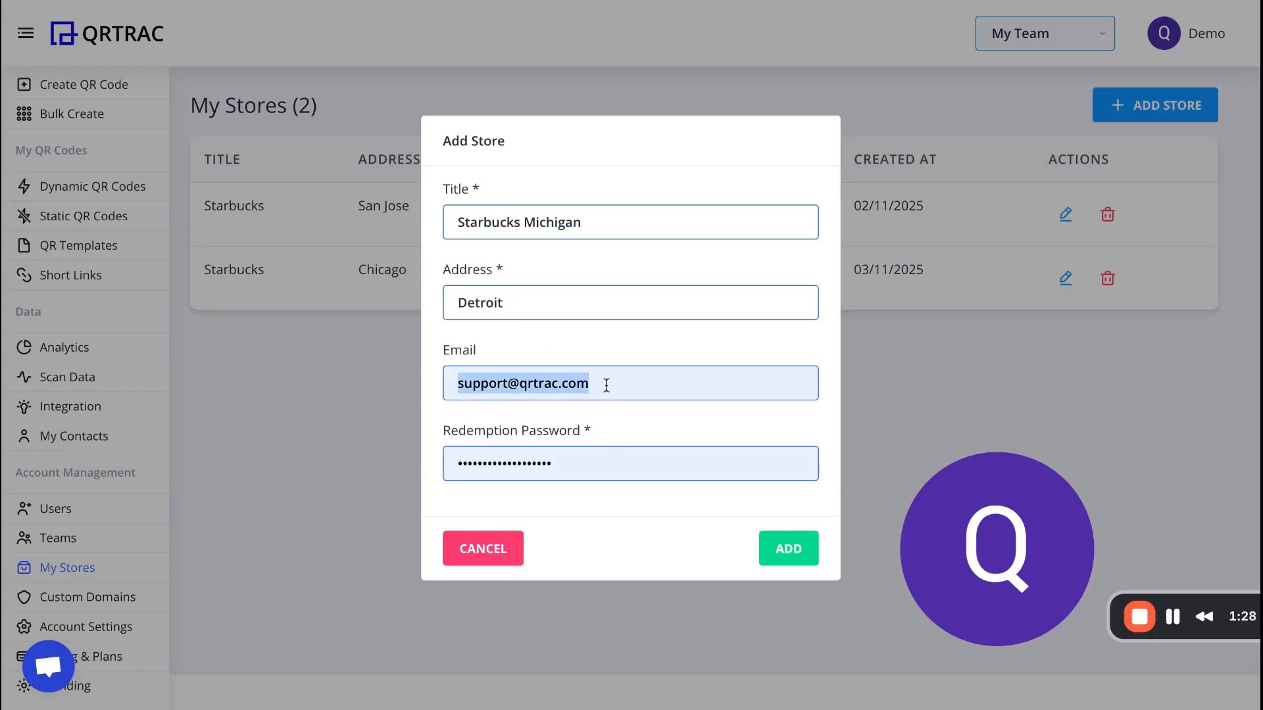
key(BackSpace)
triple_click(600, 456)
text(123)
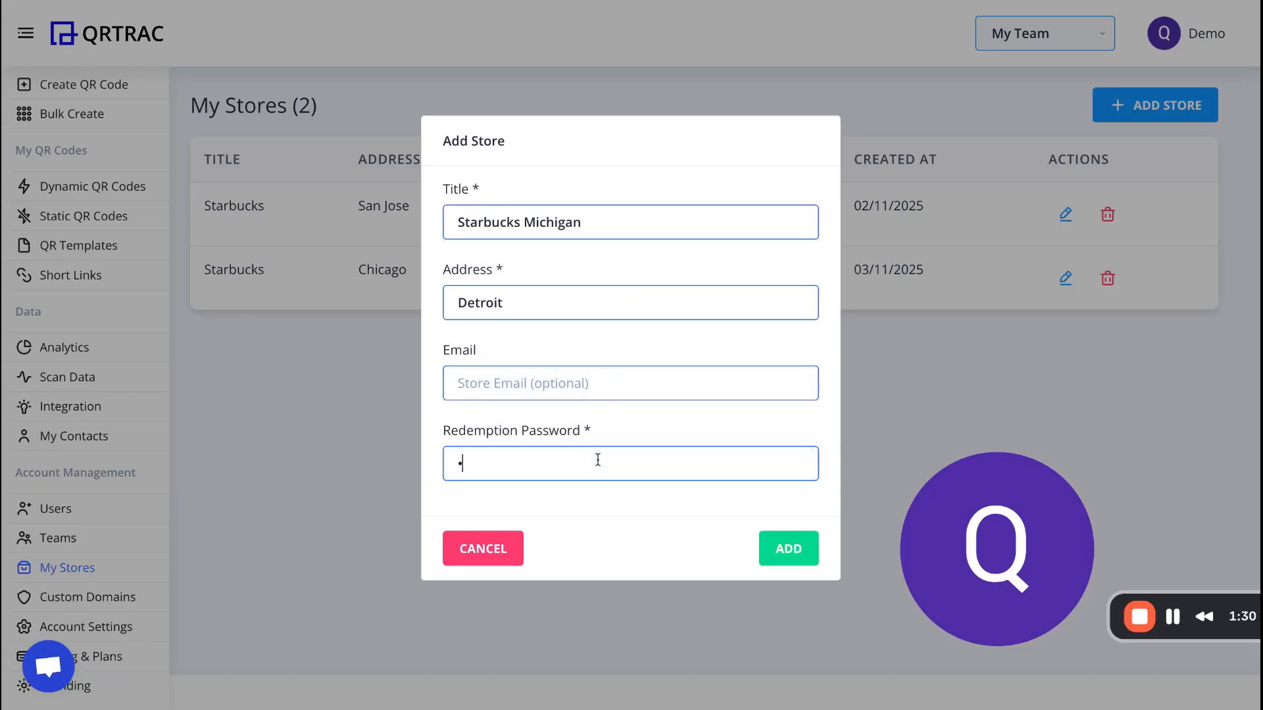
text(456)
triple_click(710, 475)
text(123456)
click(796, 547)
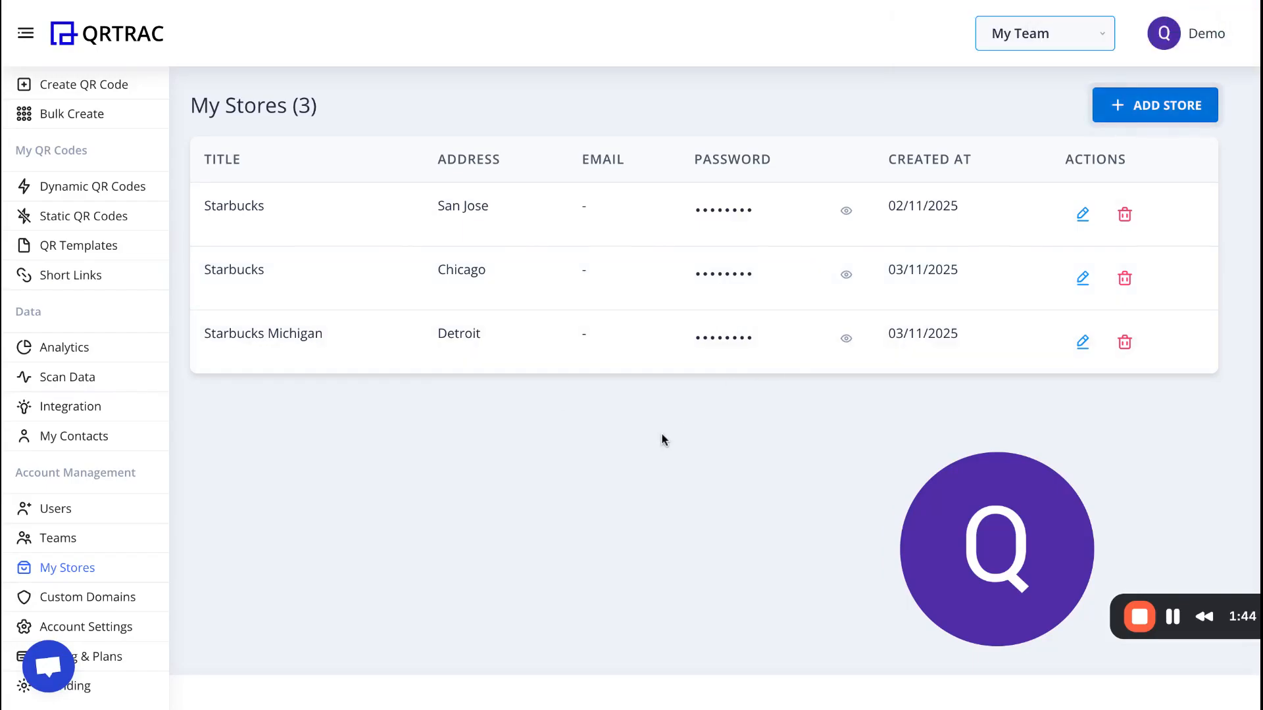
Start creating a new dynamic QR code of type Coupon Code.
click(100, 191)
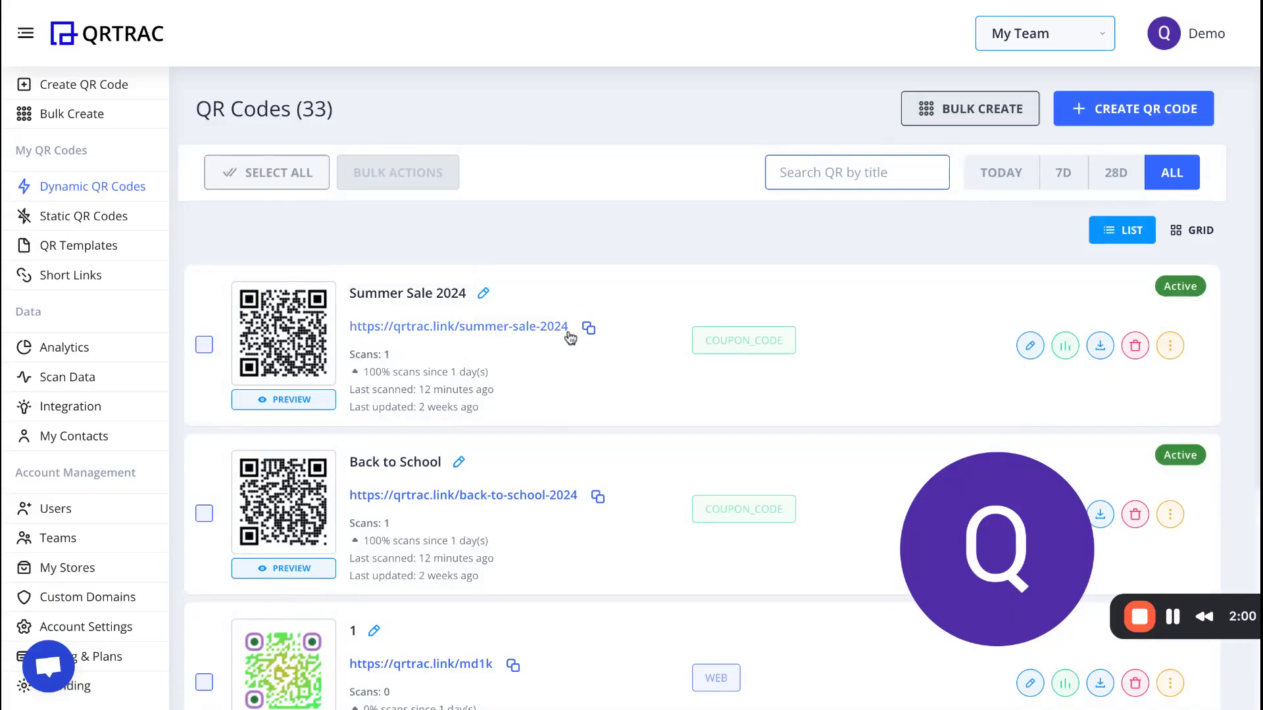
click(1150, 111)
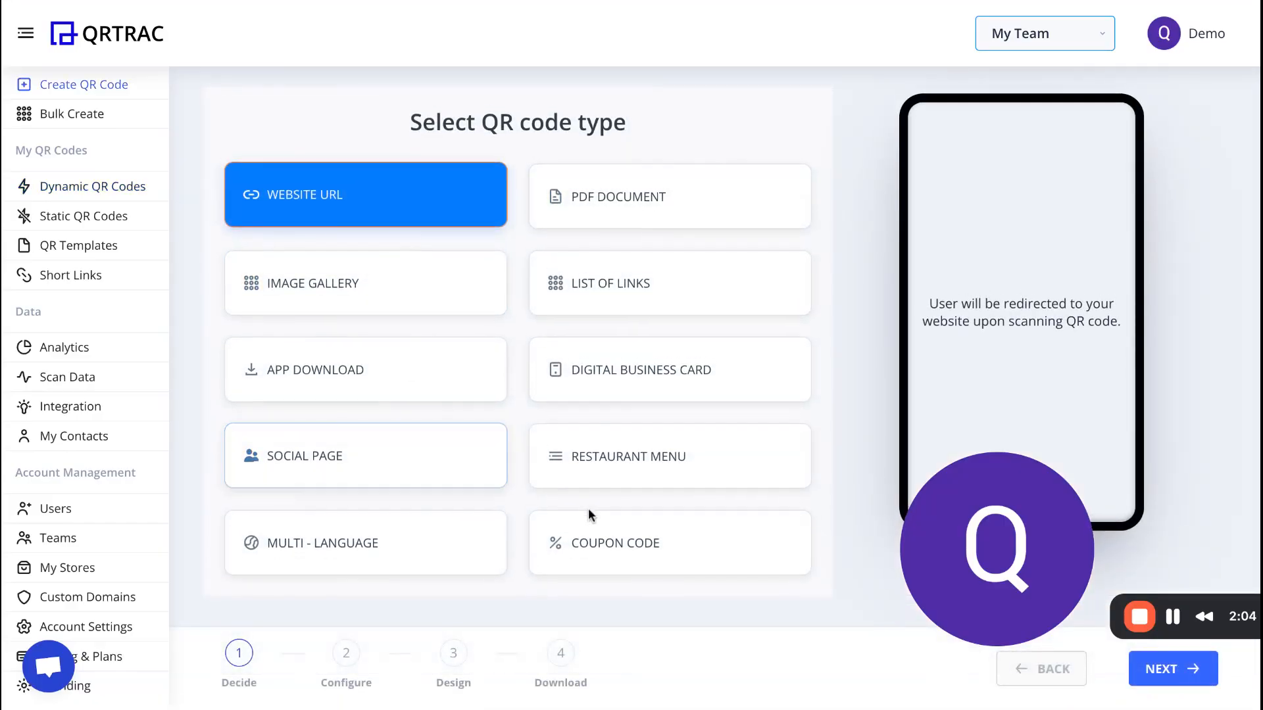
click(578, 541)
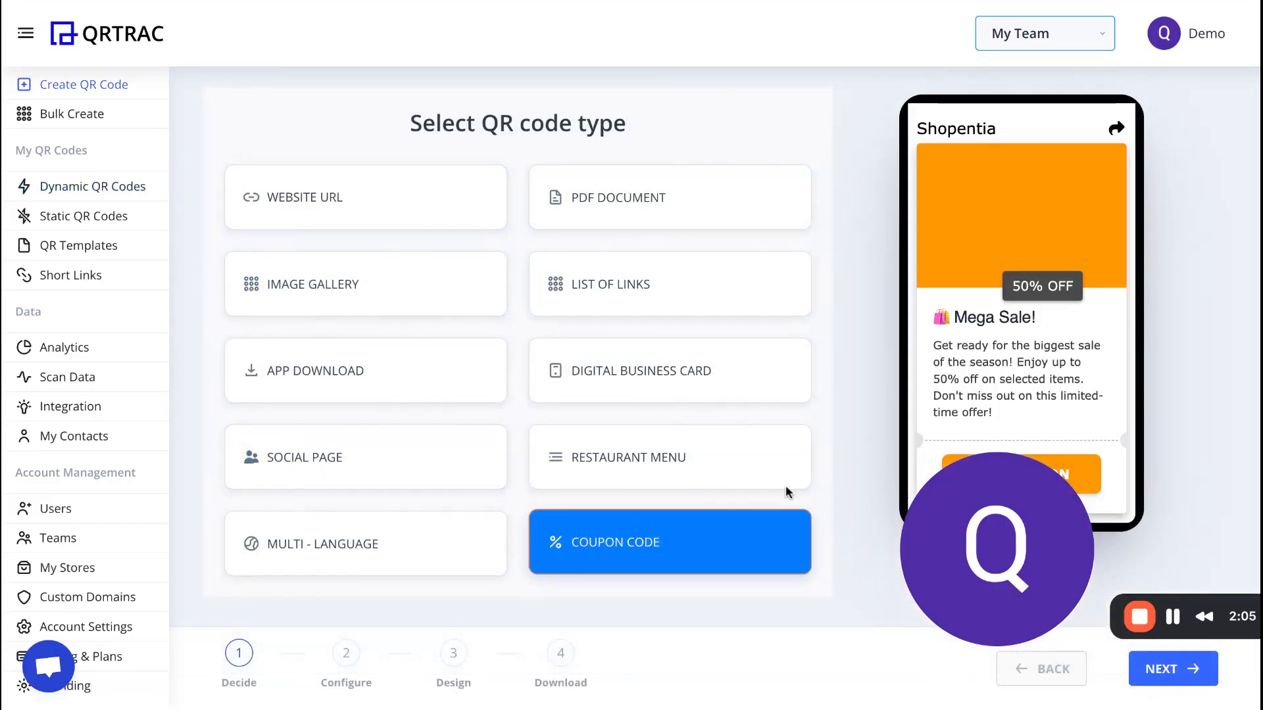
click(1183, 669)
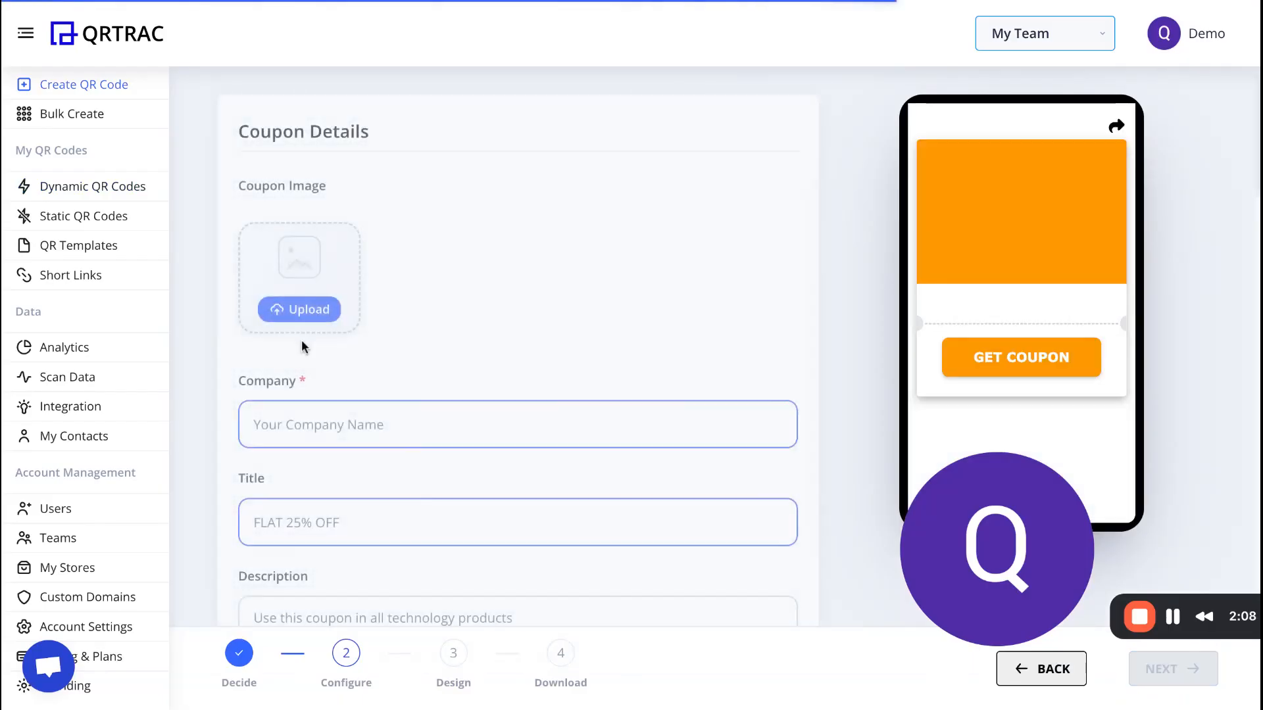
Set the coupon's company to STARBUCKS and its title to BUY 1 GET 1.
click(343, 437)
text(ST)
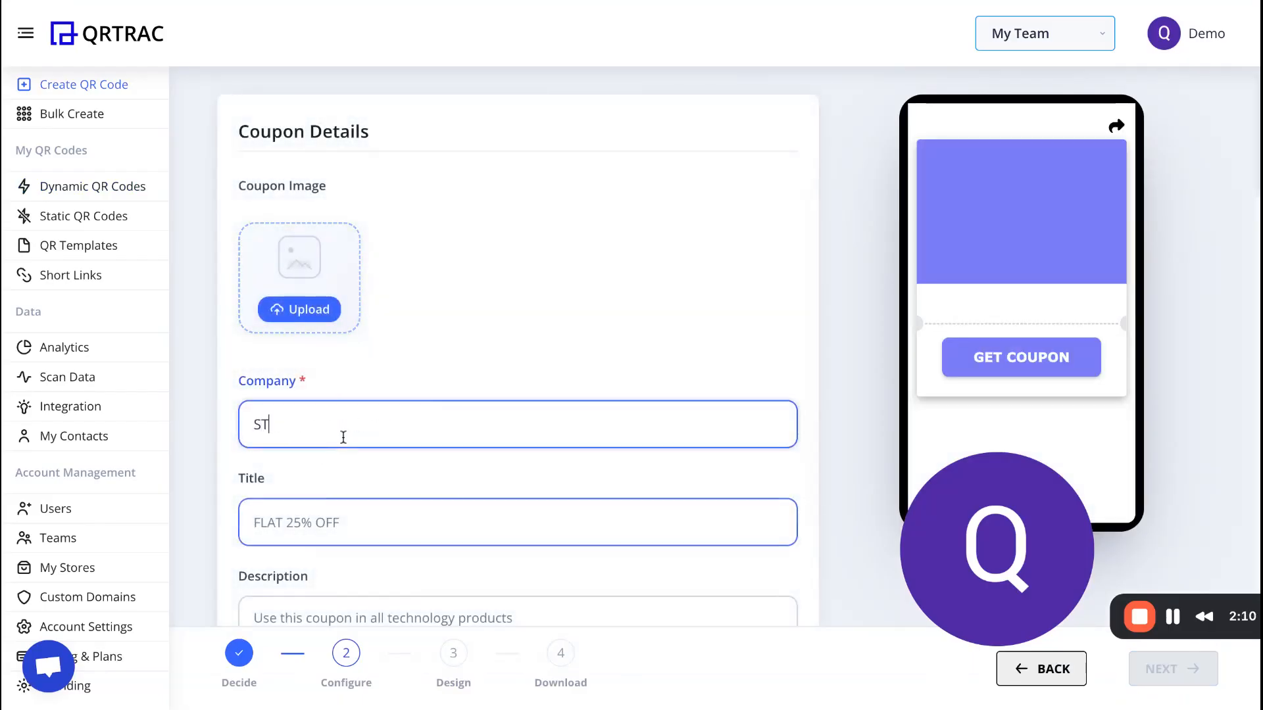
text(ARBUCKS)
click(290, 524)
text(BUY 1 GET 1)
scroll(290, 524, down, 3)
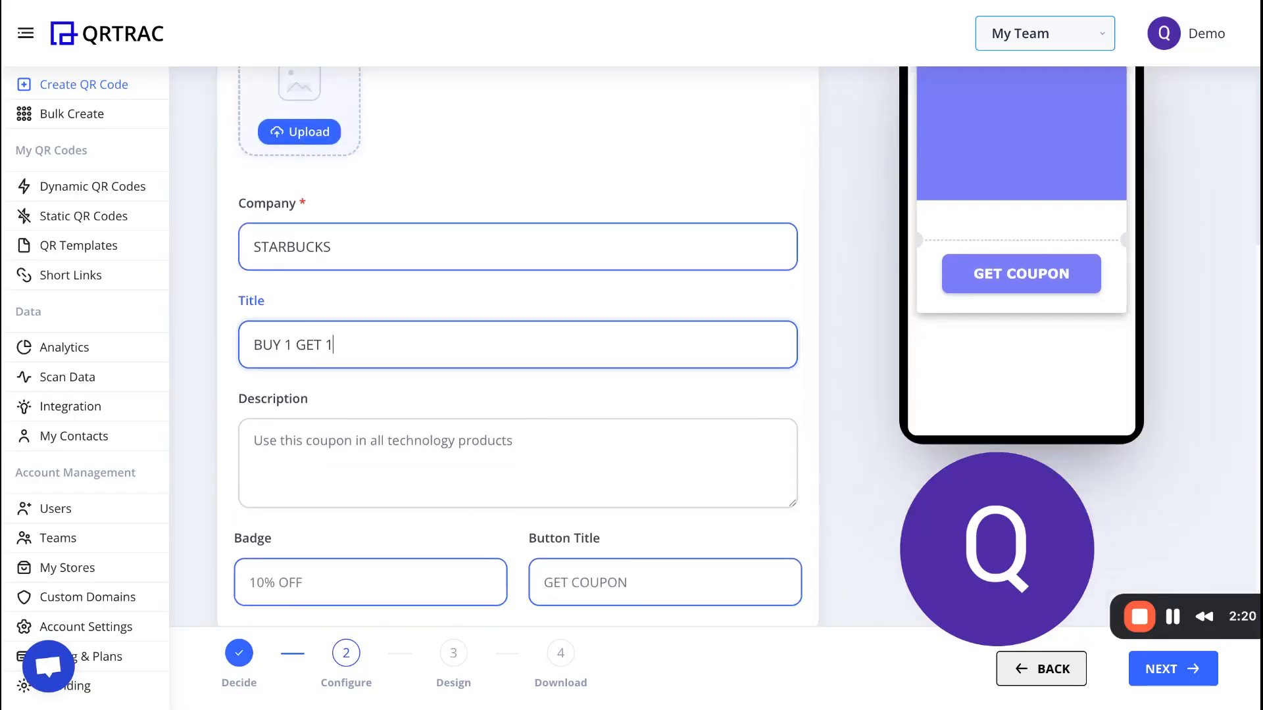
click(297, 587)
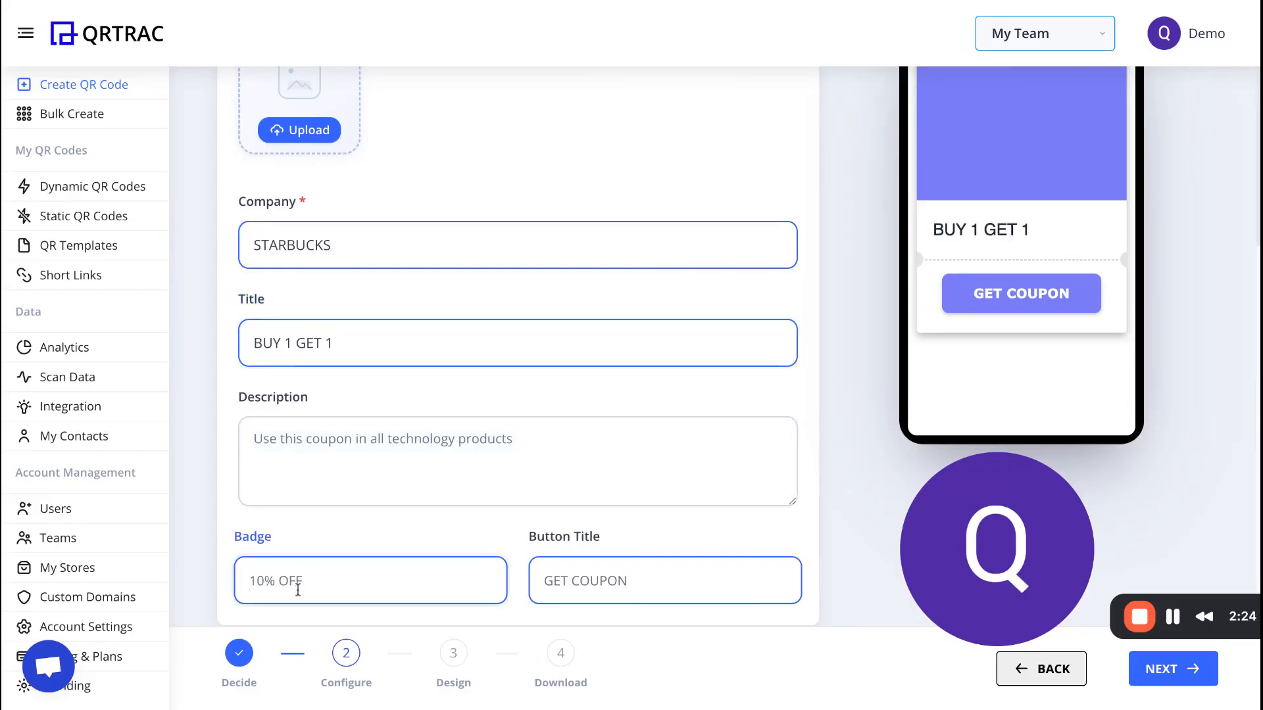
text(GET)
key(BackSpace)
key(BackSpace)
key(BackSpace)
key(BackSpace)
key(BackSpace)
Set the coupon's button title to GET FREE COFFEE.
click(655, 582)
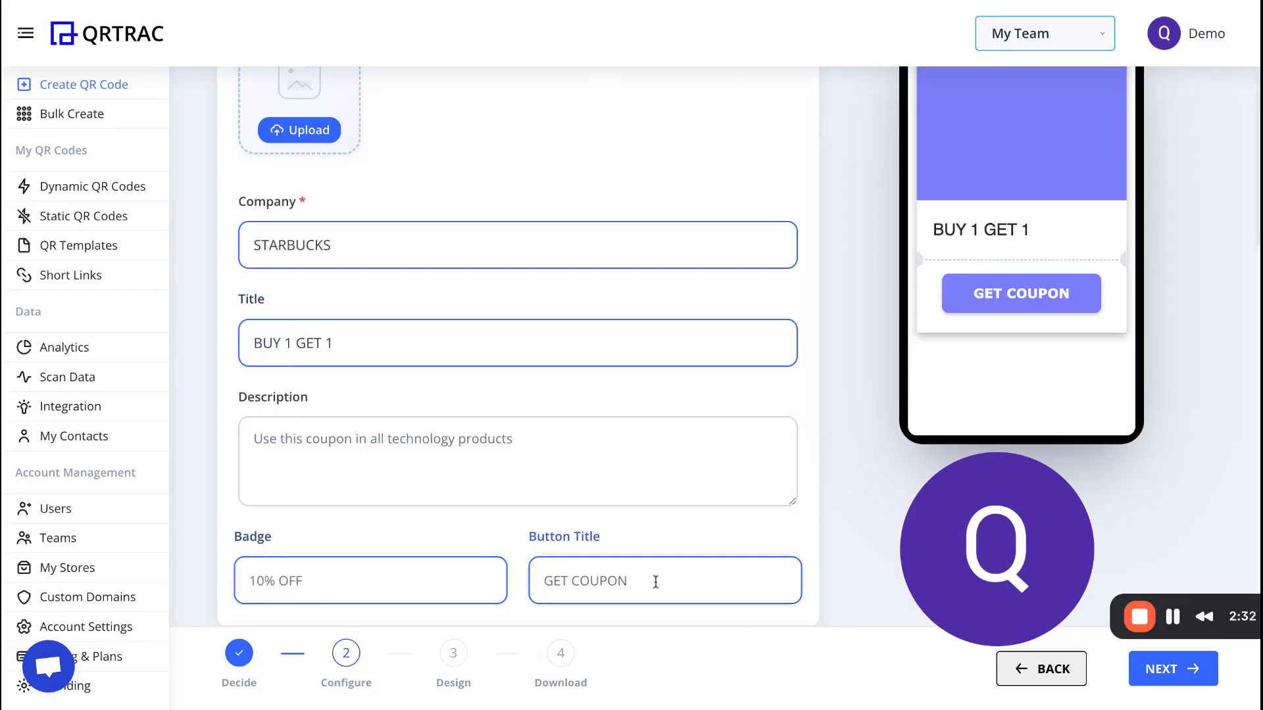
text(GET FREE COFFEE)
Enter coupon code BUY1GET1 and set the valid-until date to 13/11/2025.
scroll(517, 342, down, 3)
scroll(597, 579, down, 1)
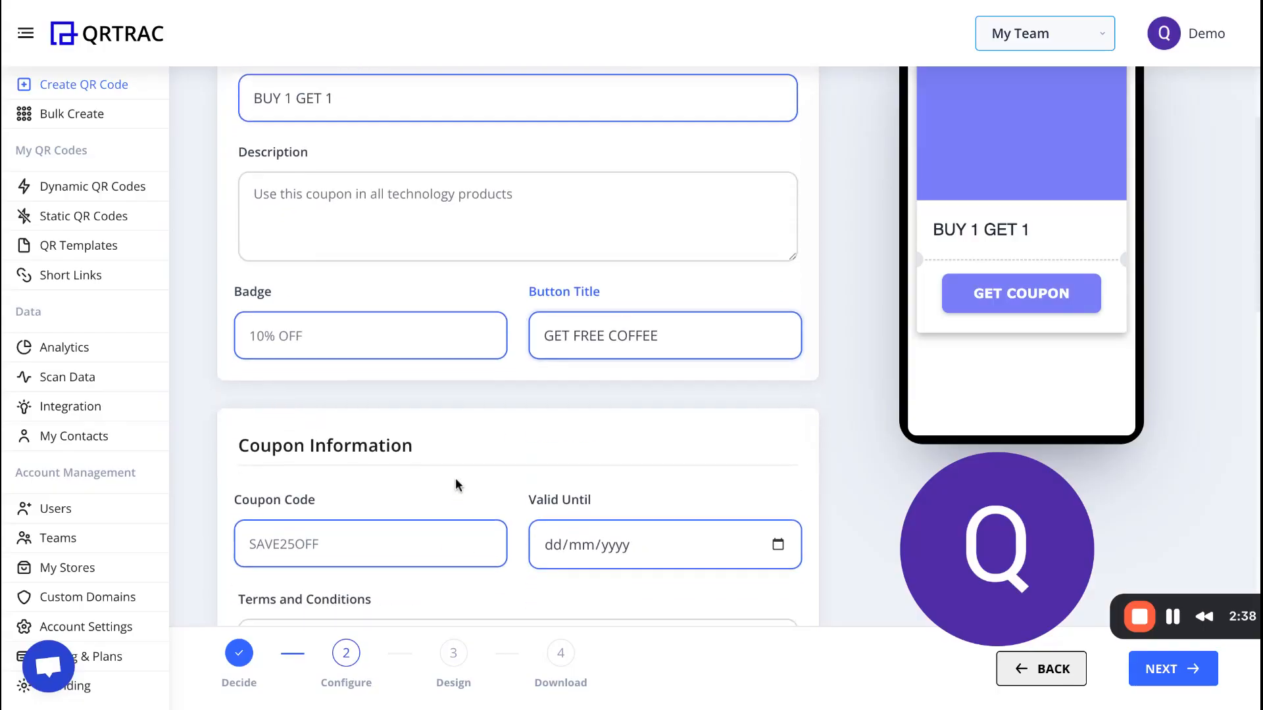
scroll(456, 477, down, 2)
click(378, 442)
text(BUY)
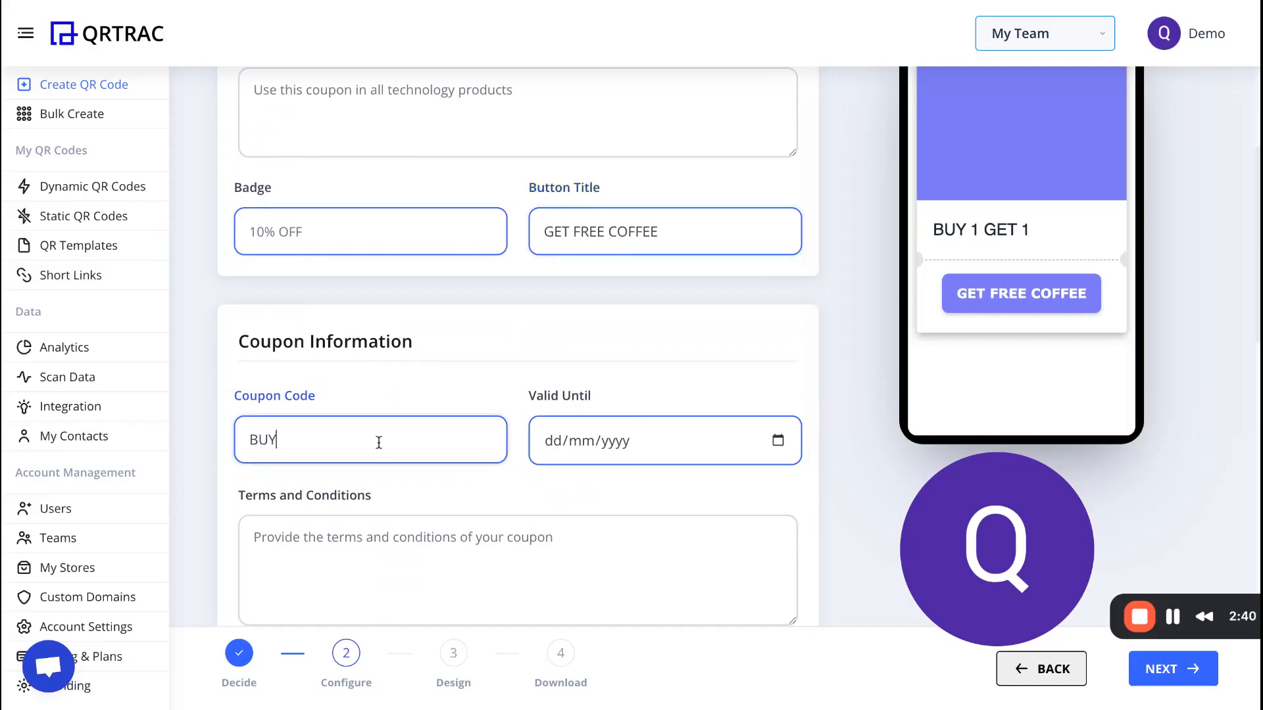
text(1GET1)
click(778, 441)
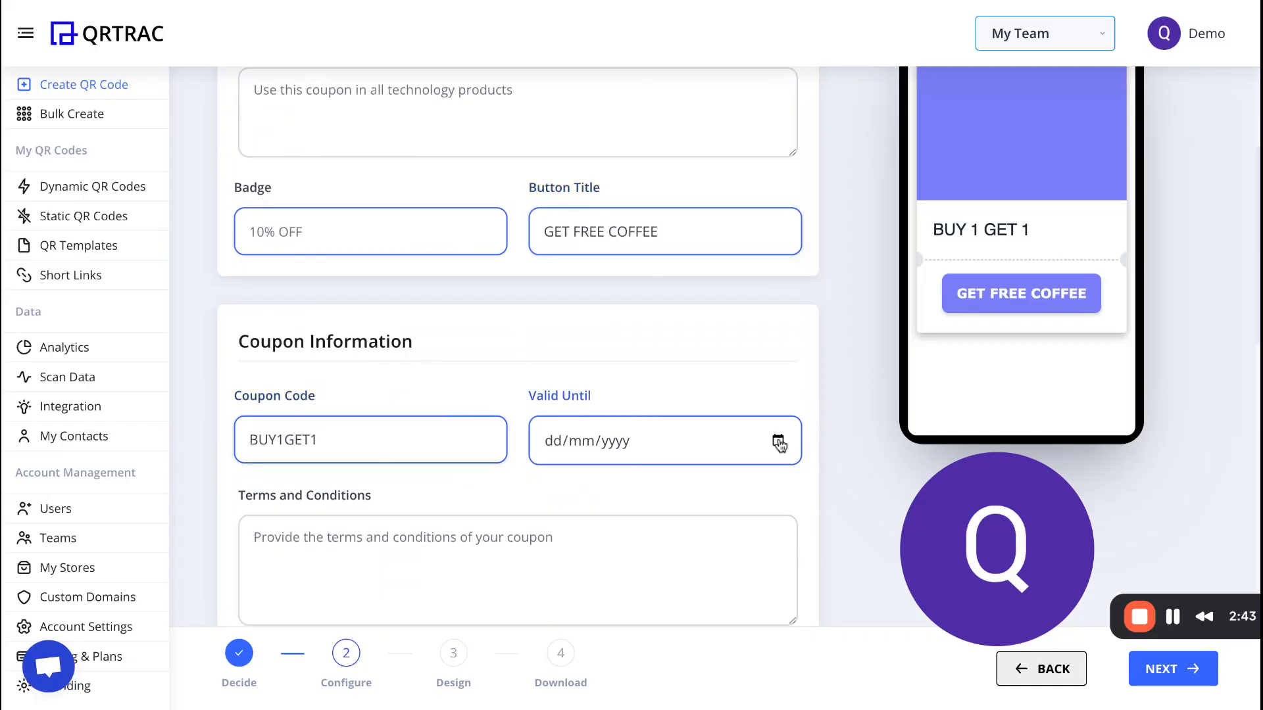
click(682, 411)
Enable In-Store Redemption for the coupon.
scroll(648, 387, down, 2)
scroll(649, 393, down, 2)
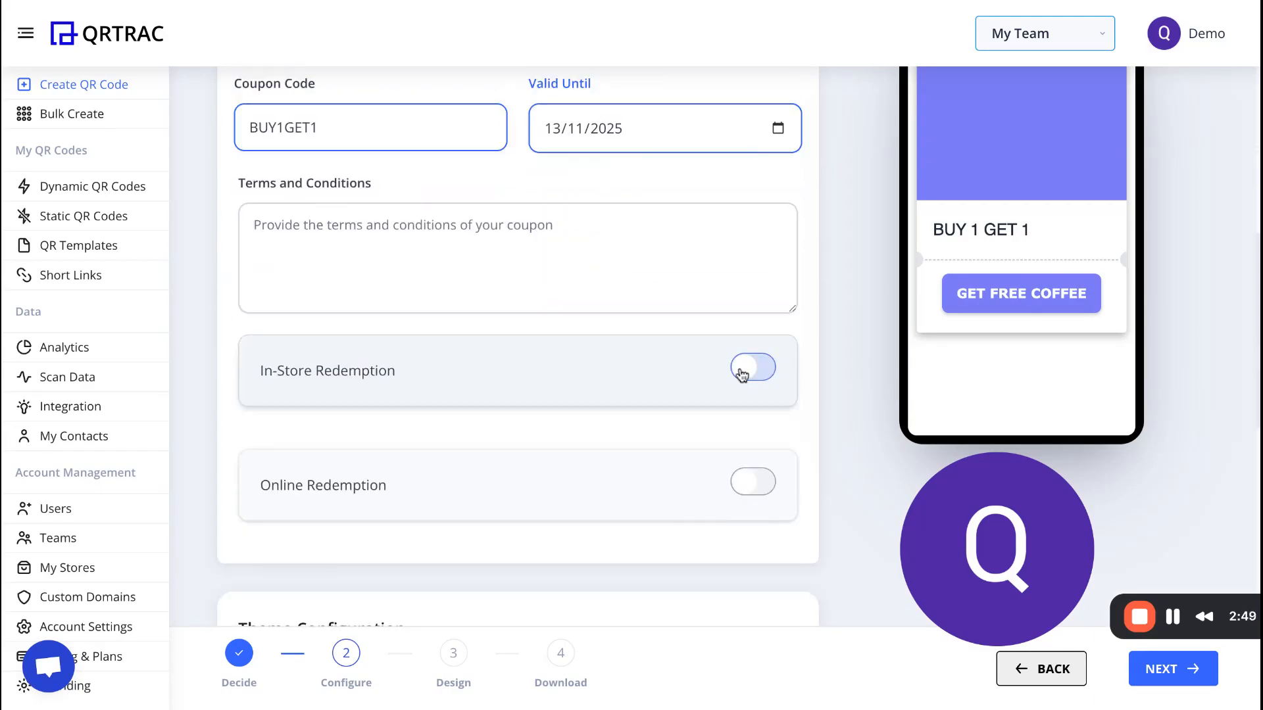
click(742, 375)
scroll(611, 400, down, 3)
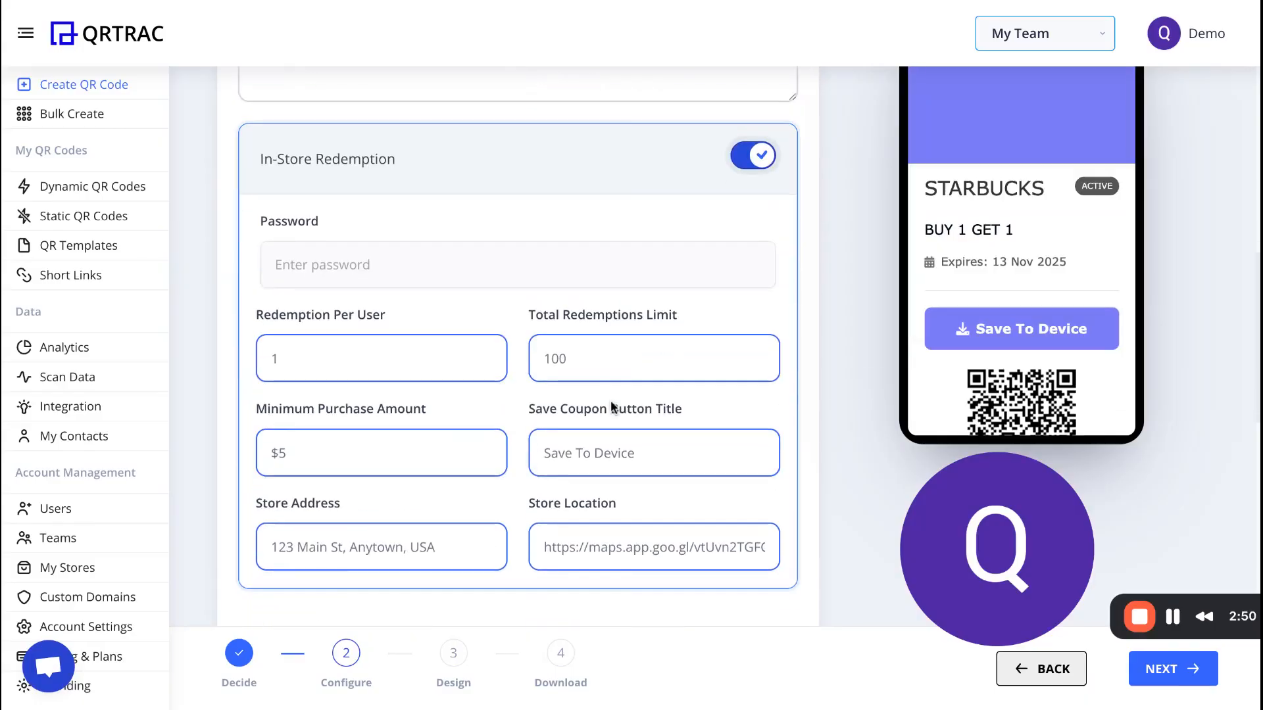
click(332, 360)
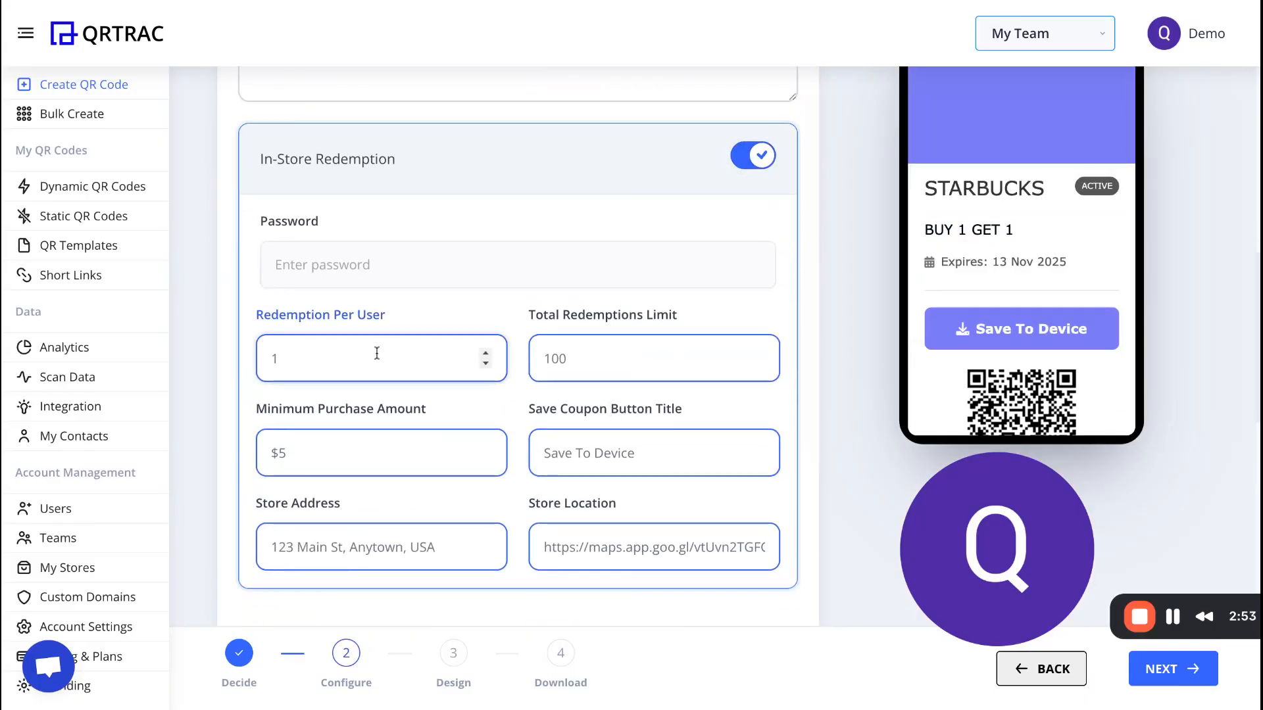
Set the total redemptions limit to 1000 and the minimum purchase amount to $20.
click(562, 362)
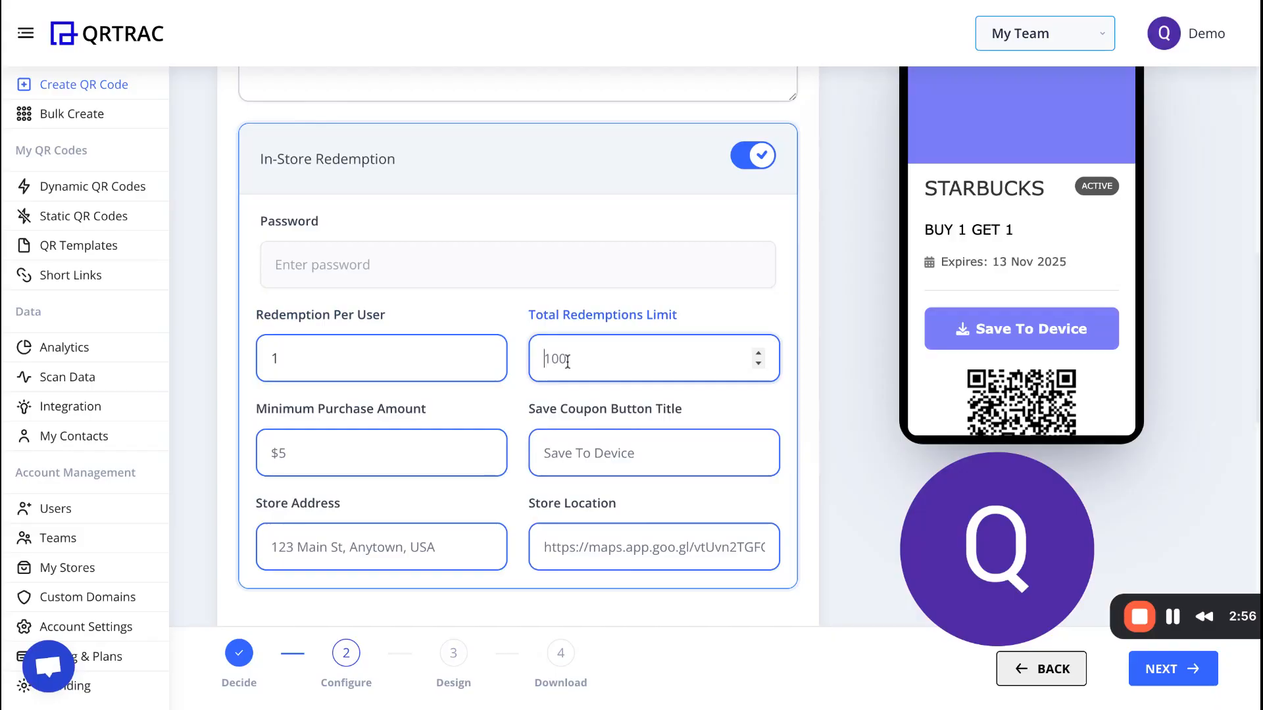
text(1000)
click(397, 455)
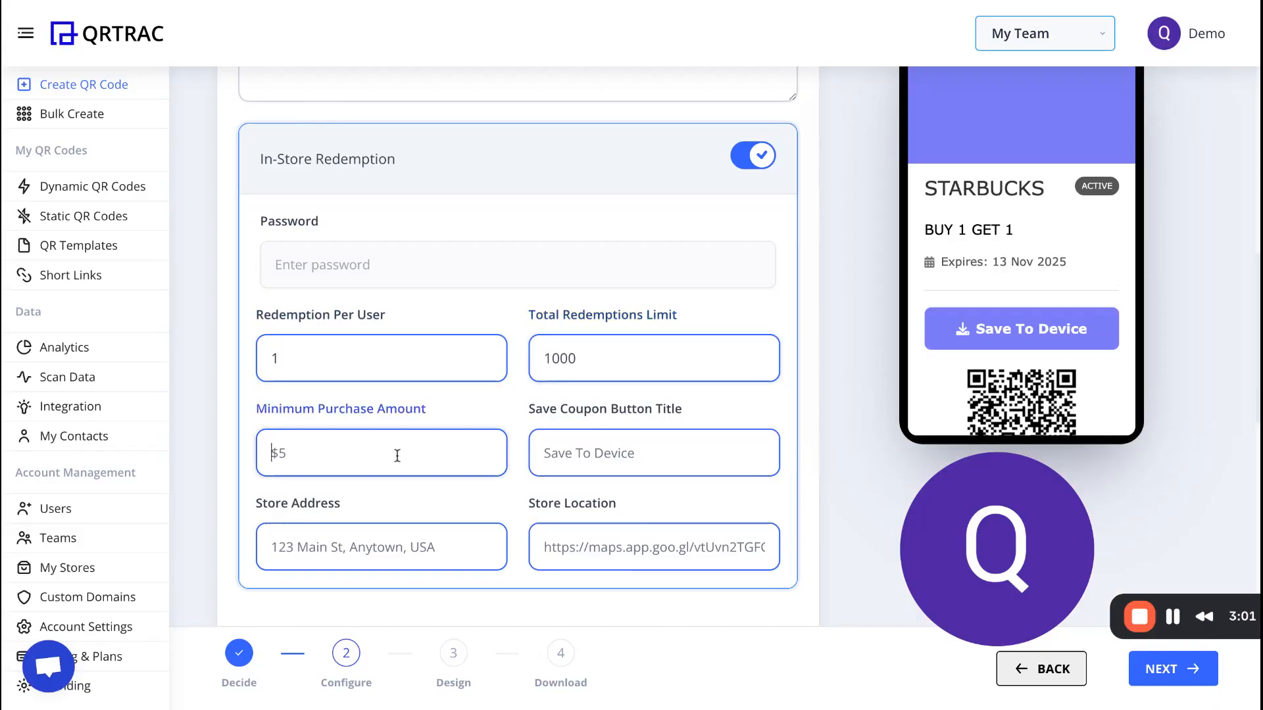
text($20)
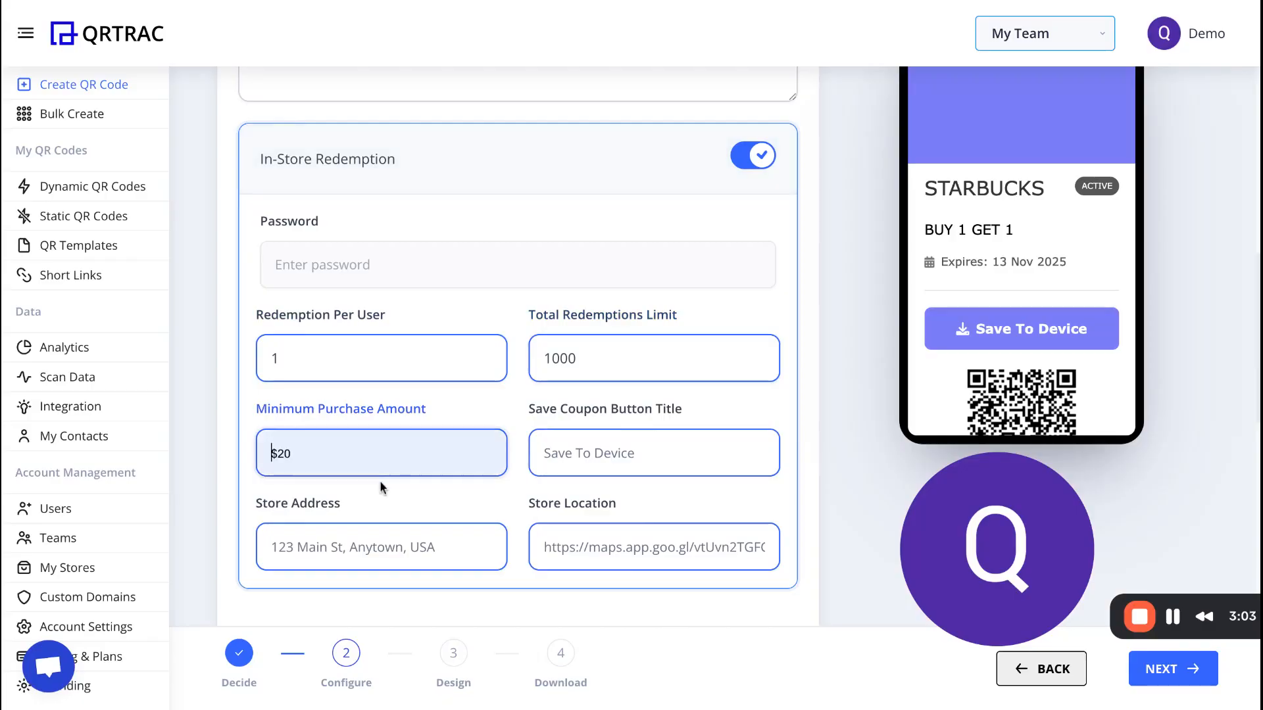
Paste SAVE TO PHONE as the save coupon button title.
click(578, 453)
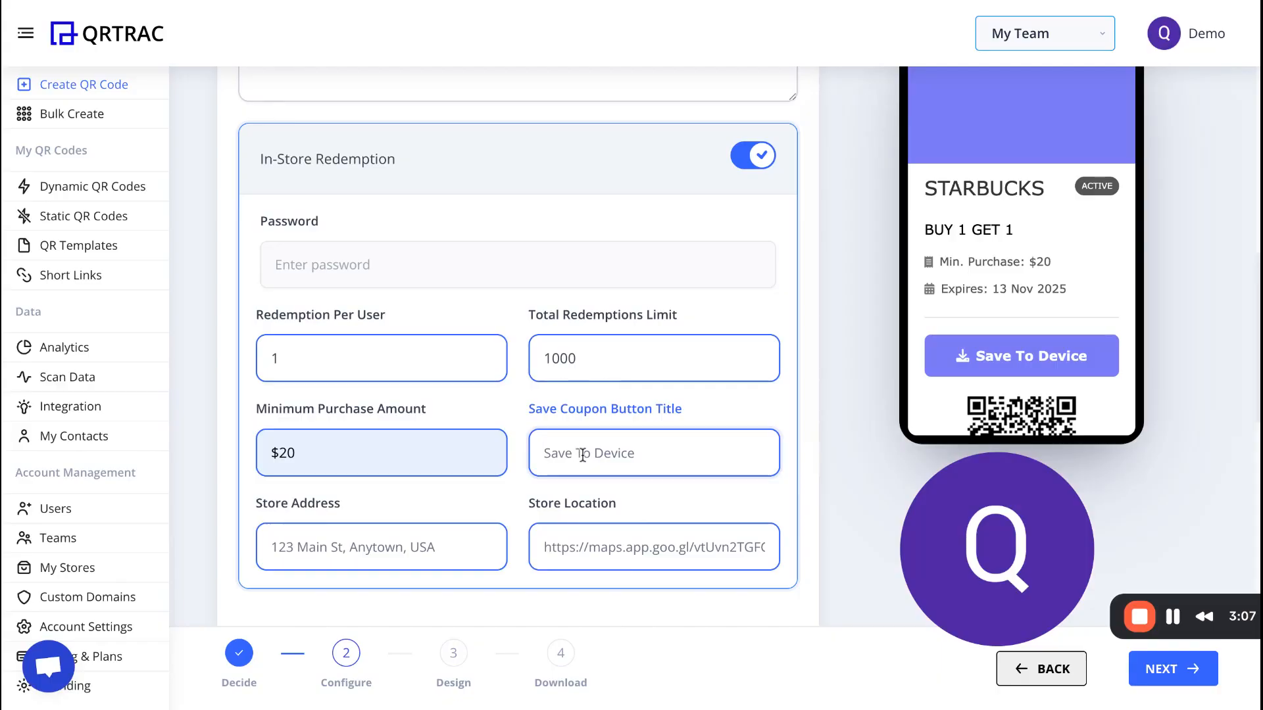
text(SAVE TO PHONE)
scroll(414, 524, down, 1)
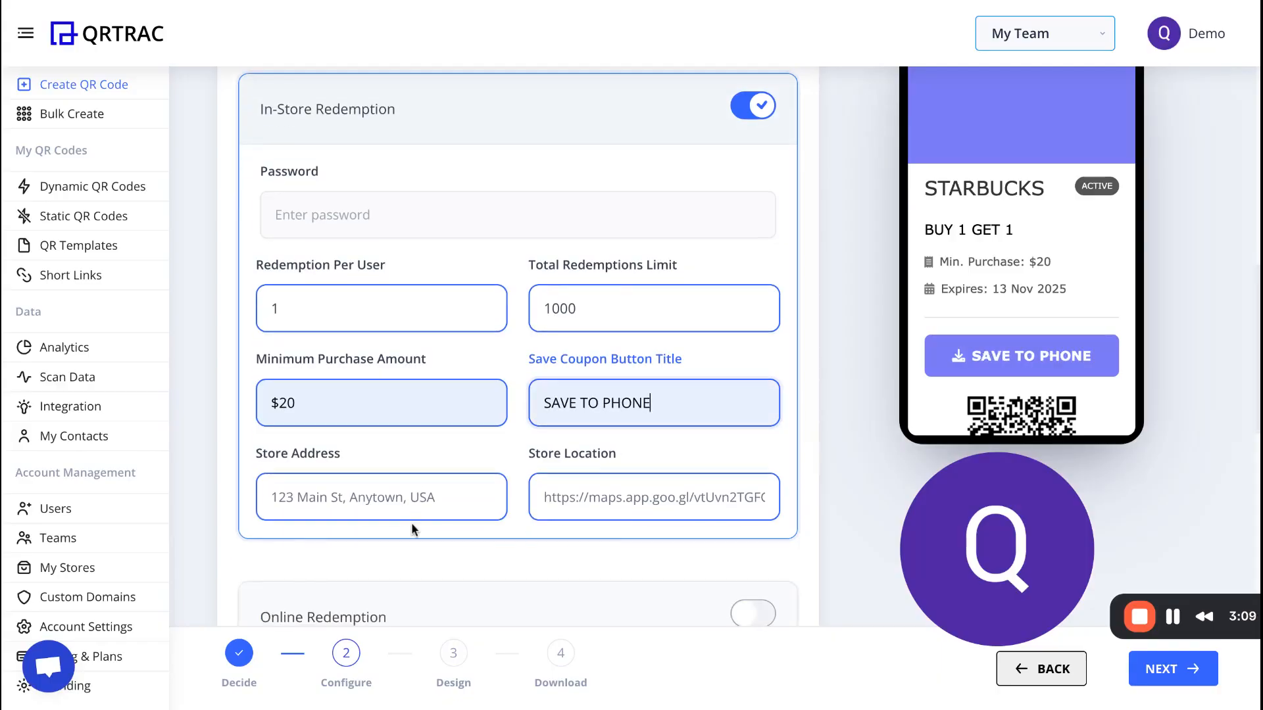
scroll(408, 493, down, 1)
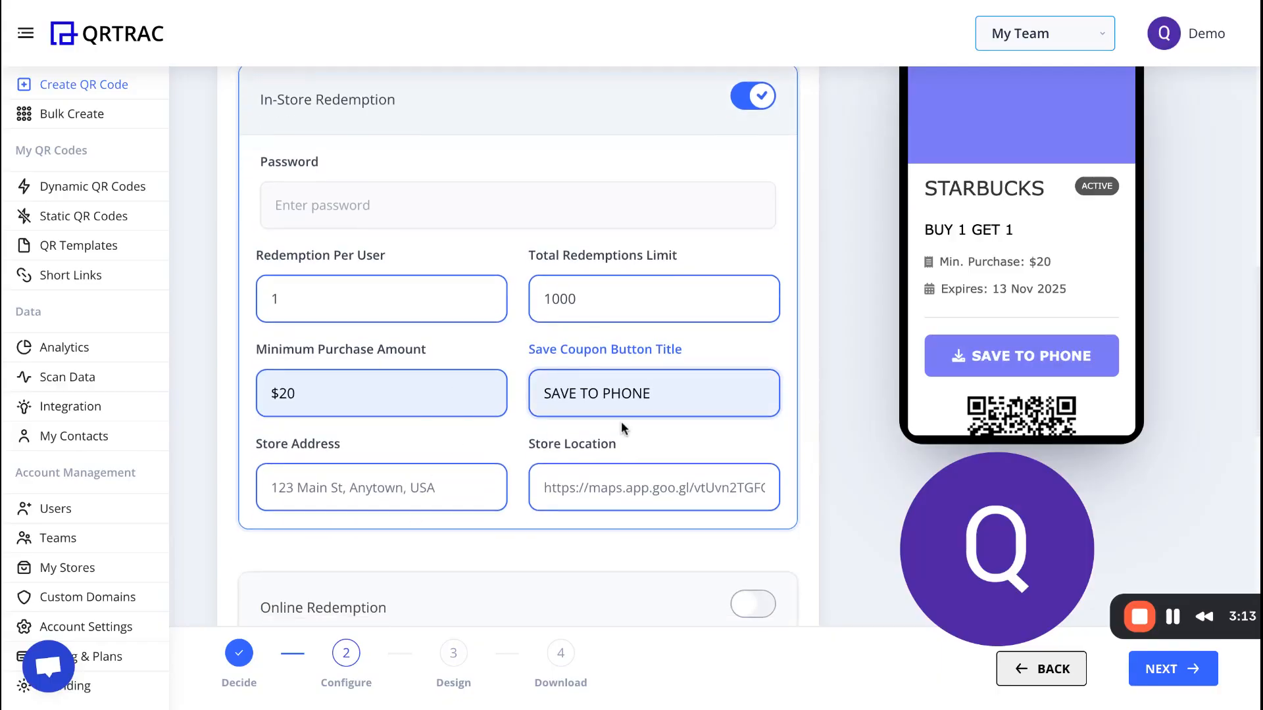
scroll(623, 427, down, 3)
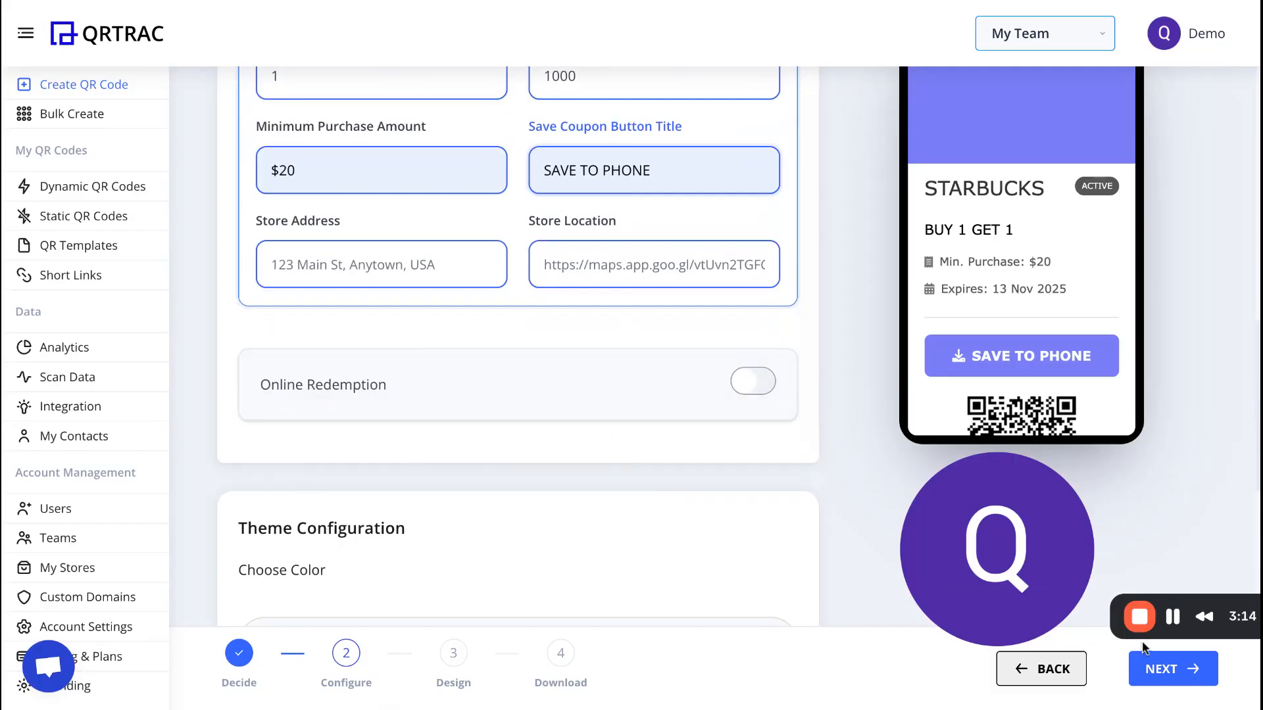
scroll(646, 526, down, 6)
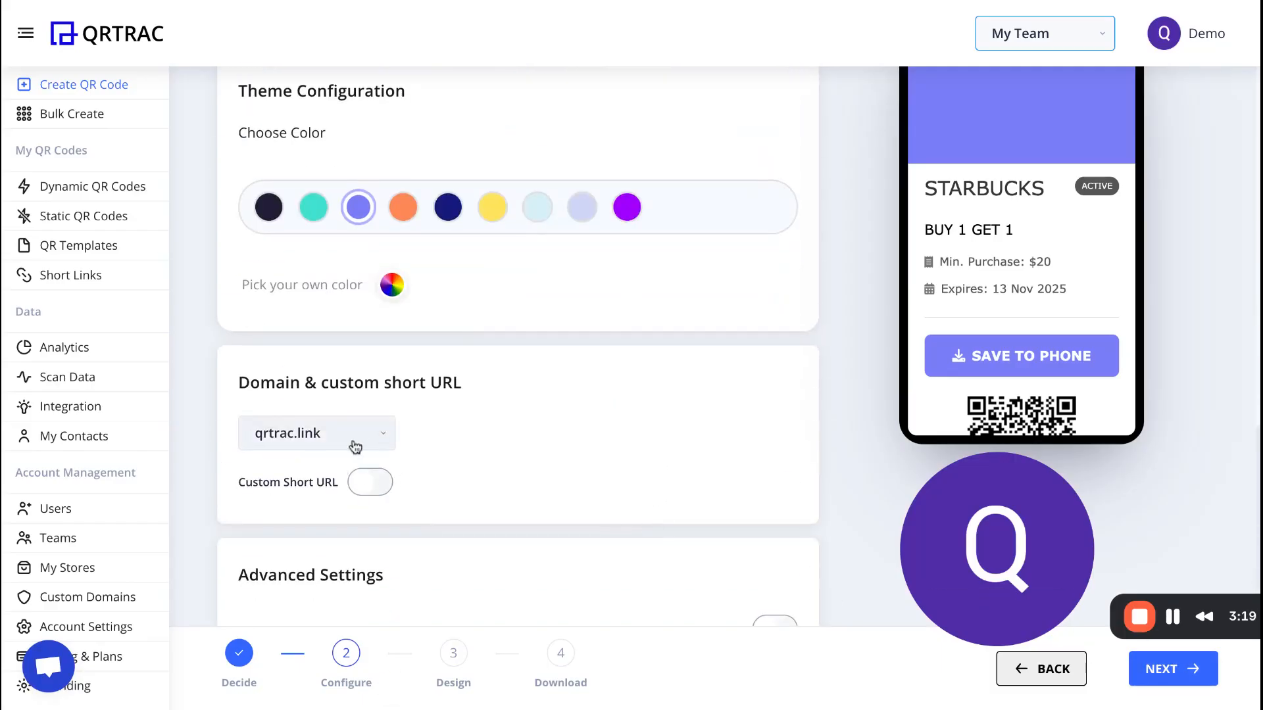
Enable a custom short URL and set it to starbuckbuy1get1.
click(354, 440)
scroll(699, 474, down, 1)
scroll(697, 472, down, 1)
click(384, 453)
click(366, 550)
text(starbuck)
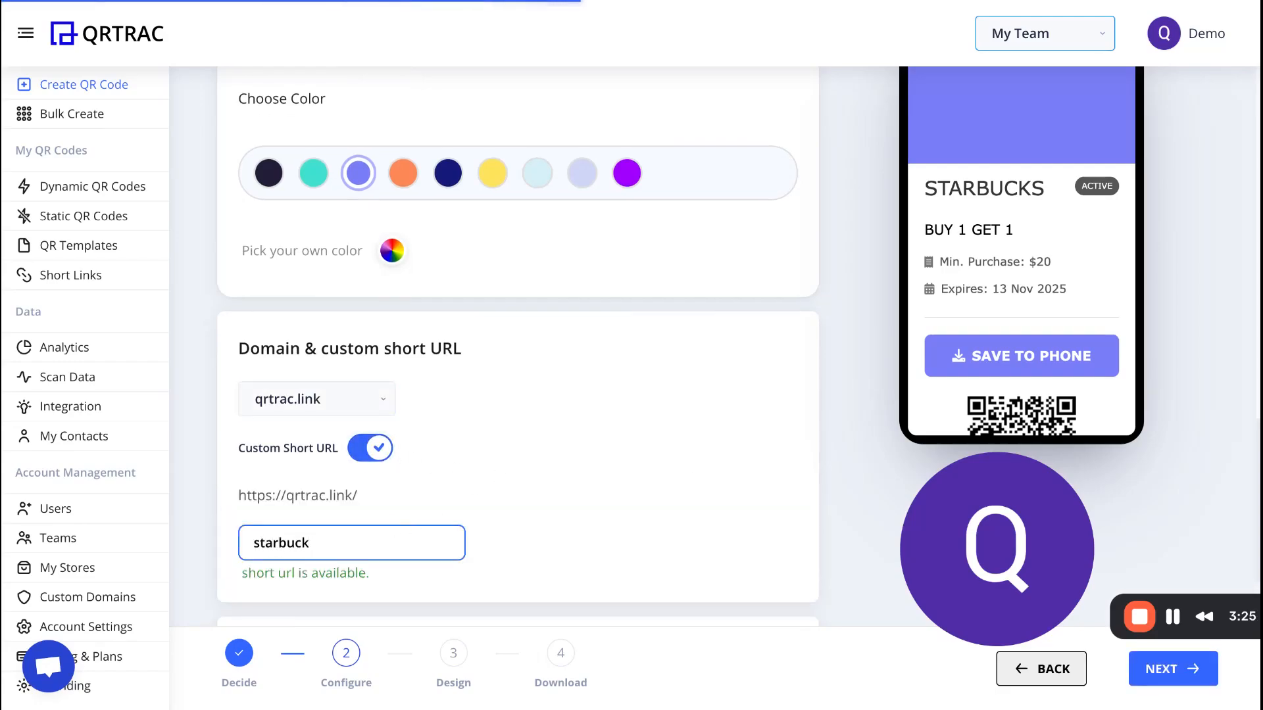
text(buy1get1)
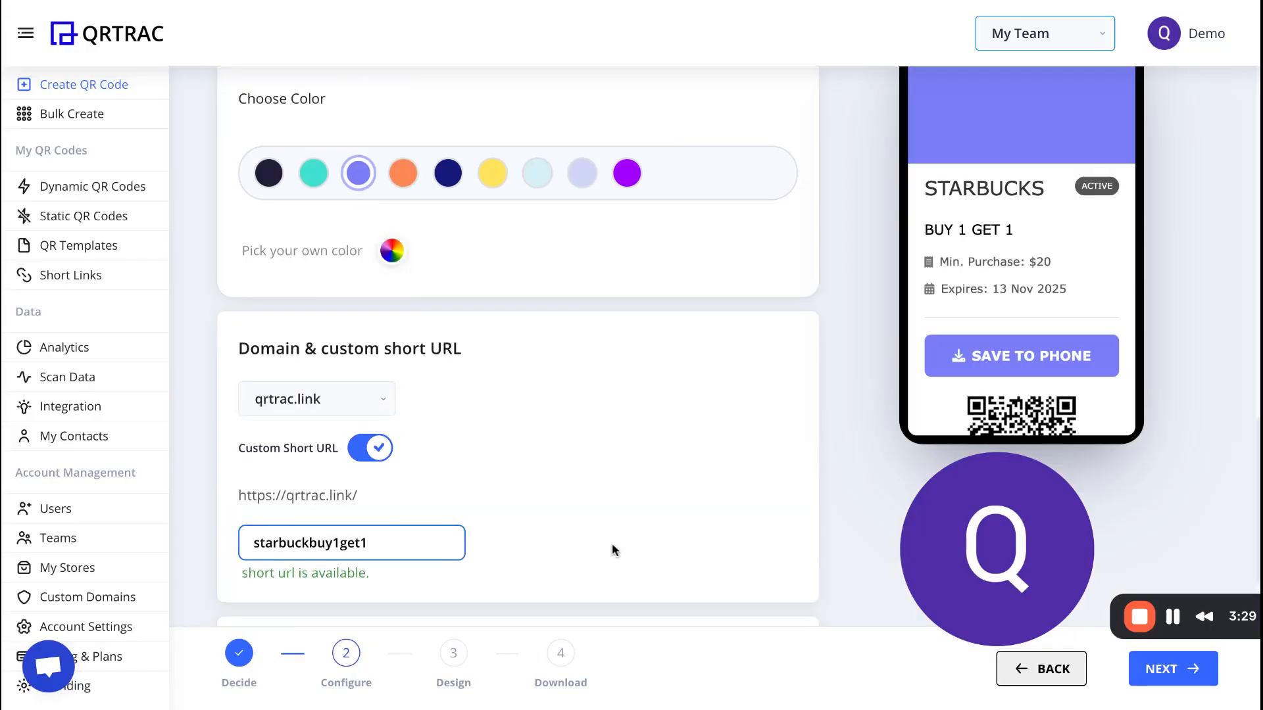
Return to the configuration and change the coupon's theme color to green.
click(1190, 684)
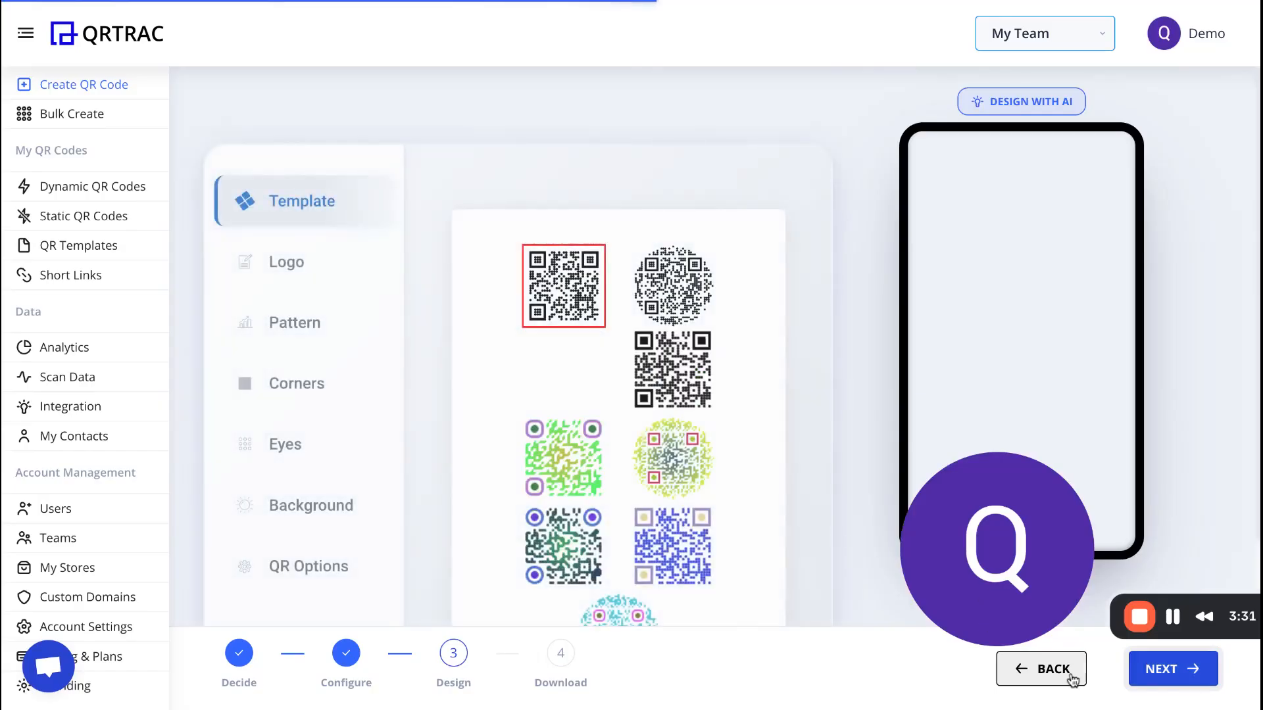
click(1039, 669)
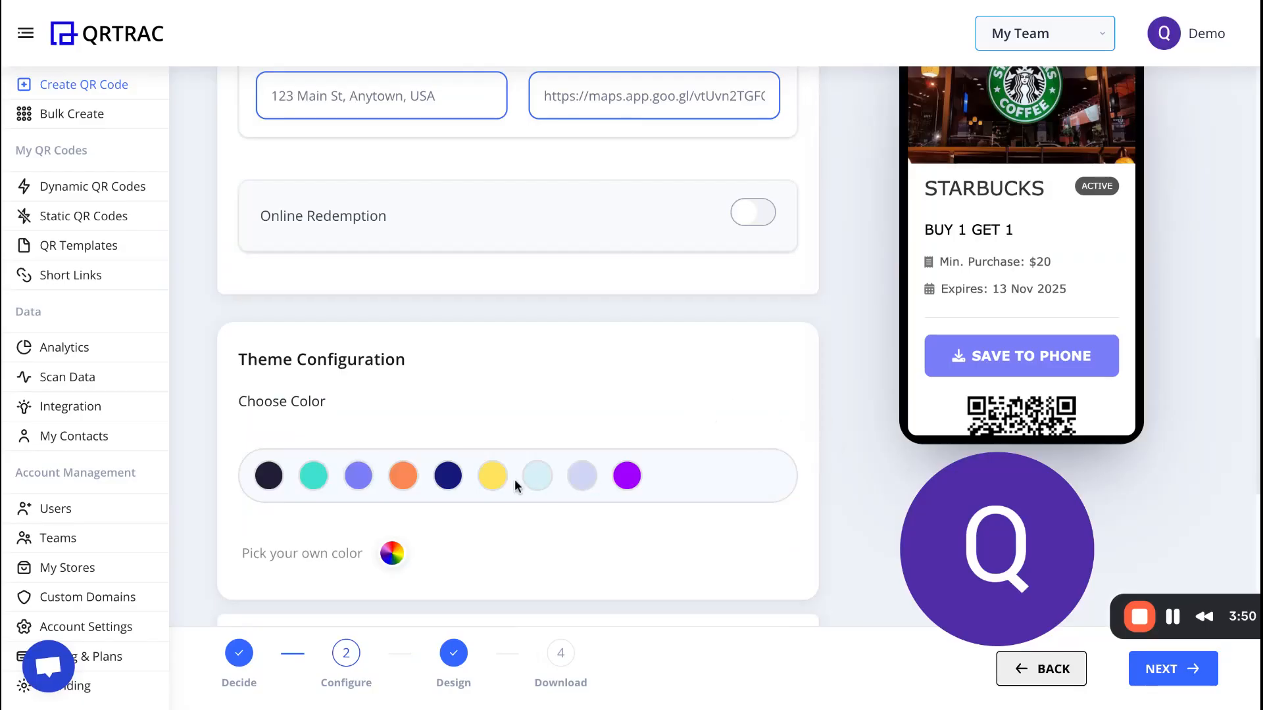
click(309, 479)
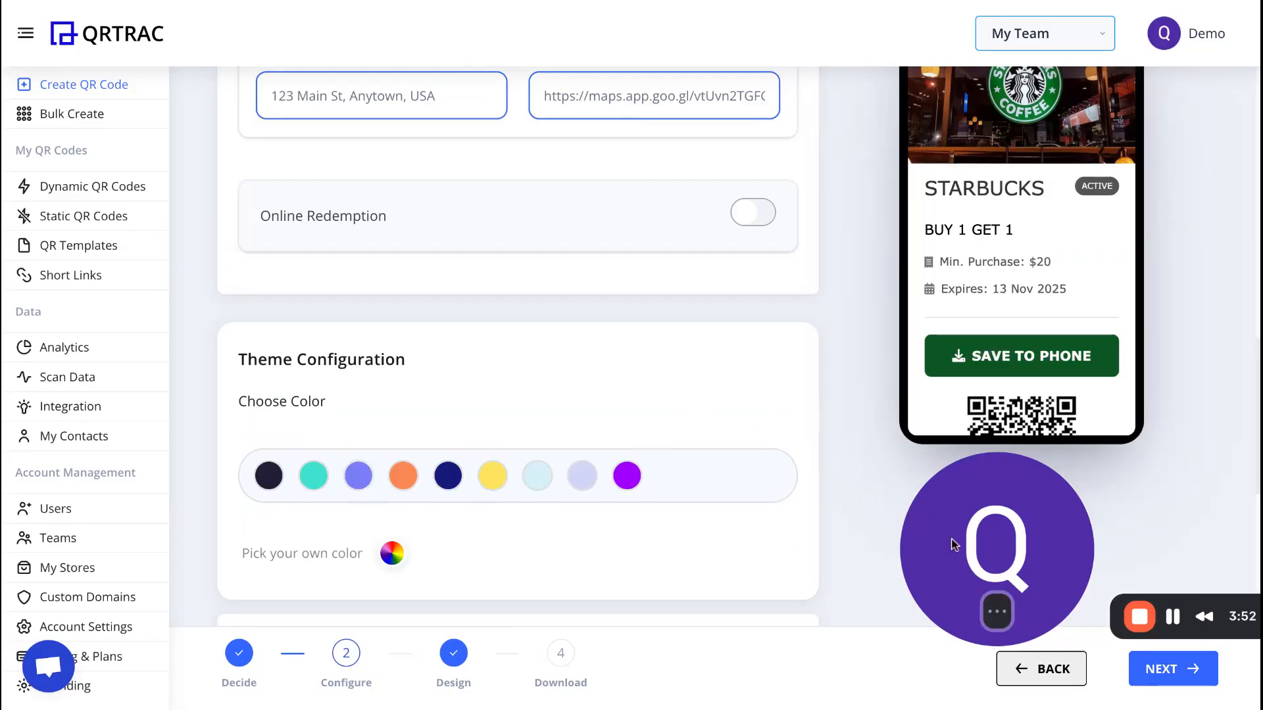
Review the coupon details, then proceed through the Design step with the default template and finish creating the QR code.
scroll(640, 193, up, 8)
scroll(888, 191, up, 10)
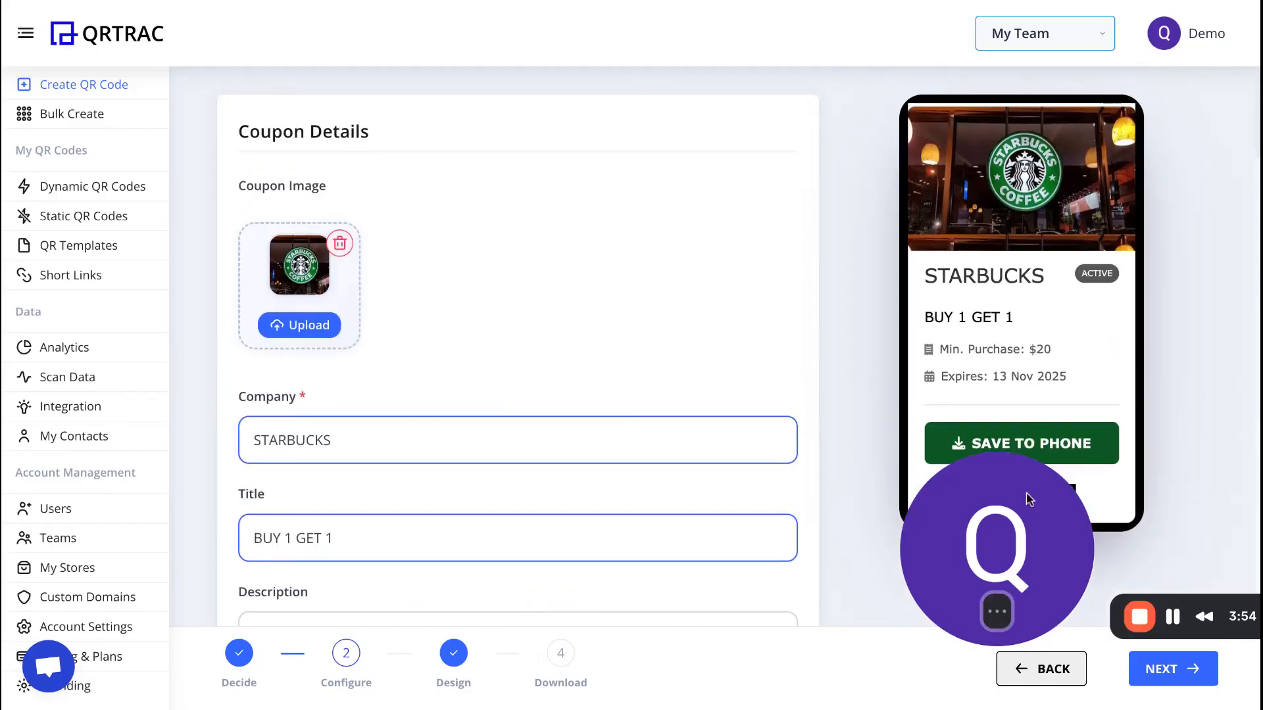
drag(1032, 494, 5, 641)
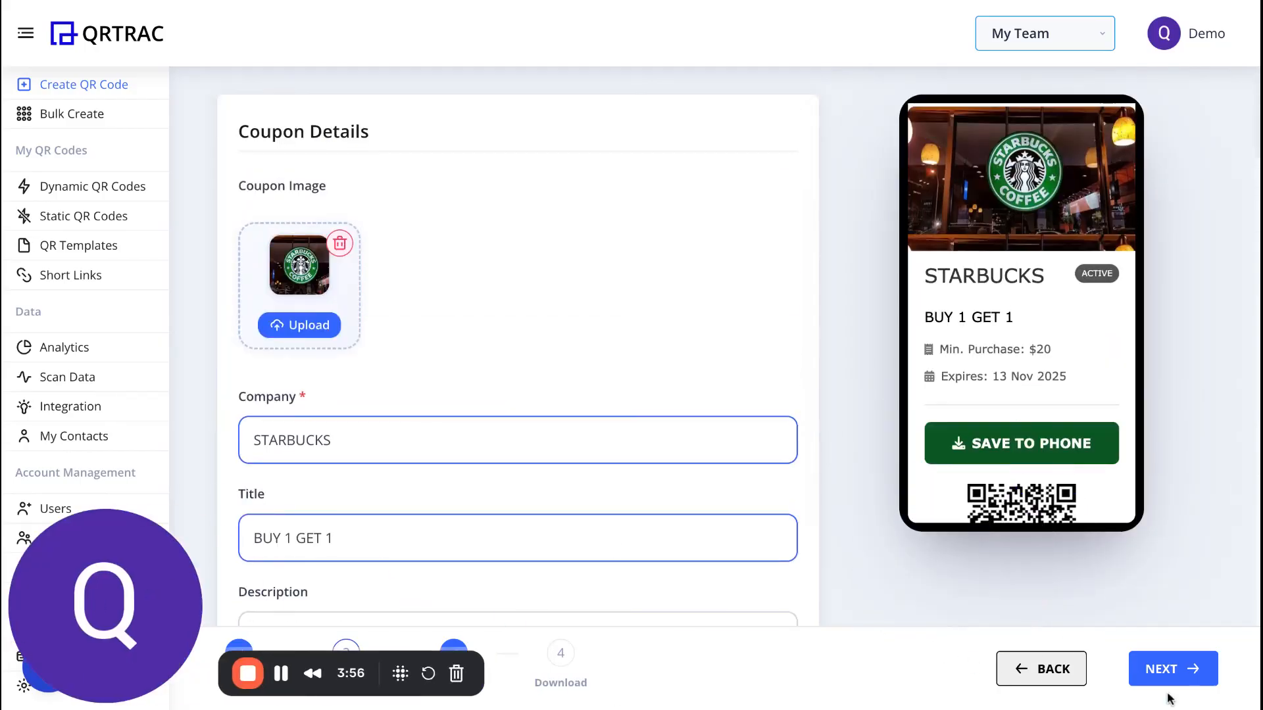
click(1178, 667)
click(1182, 668)
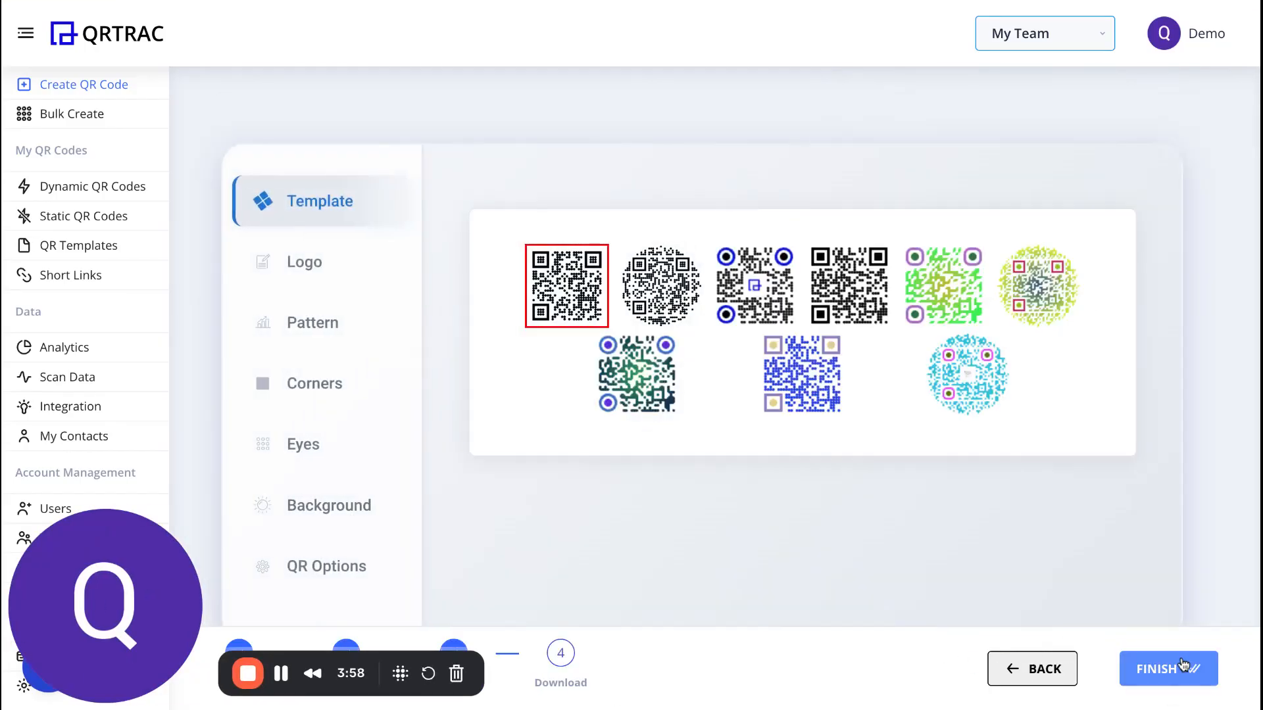
click(1182, 668)
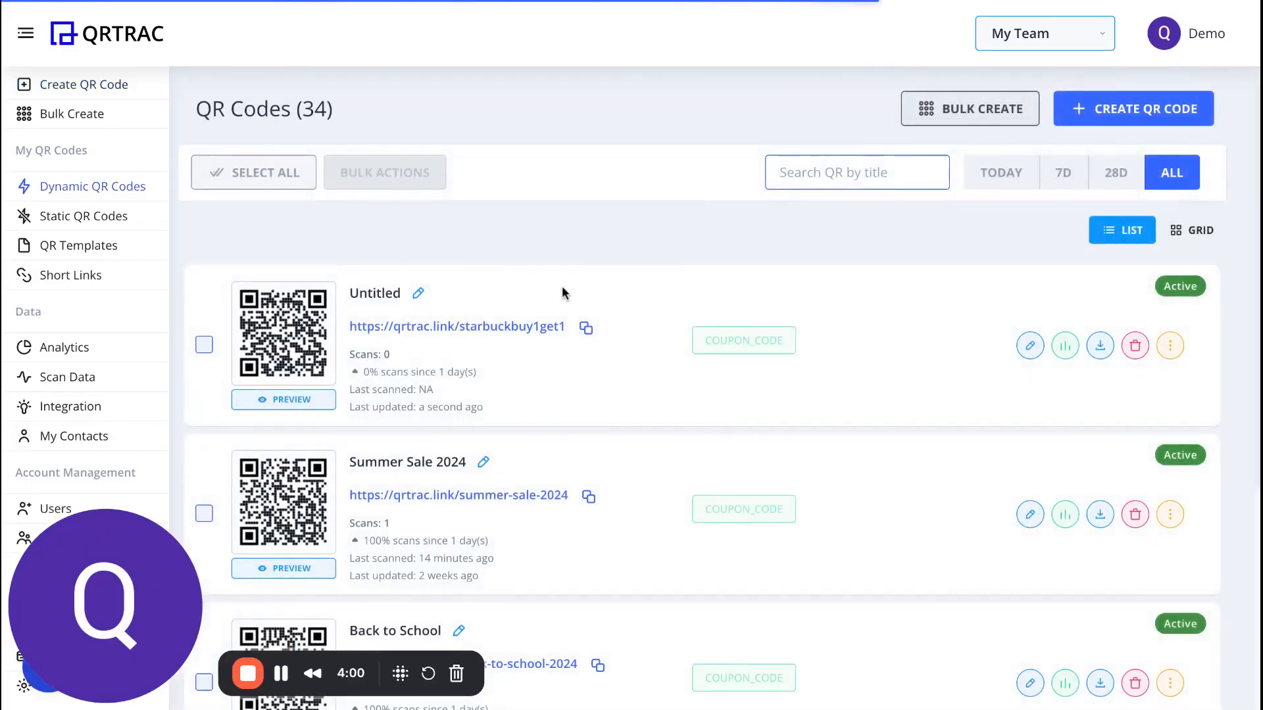
Rename the new QR code's title from Untitled to Starbucks.
click(419, 295)
double_click(539, 327)
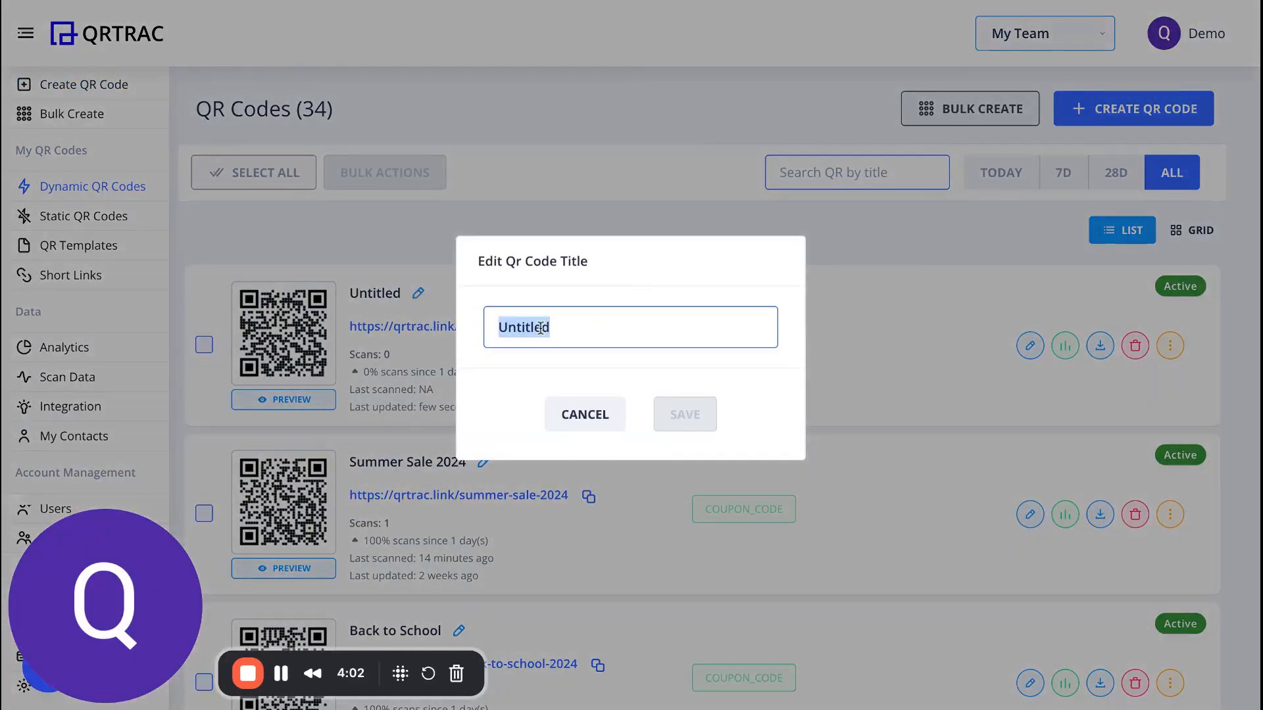
text(Starbuc)
text(ks)
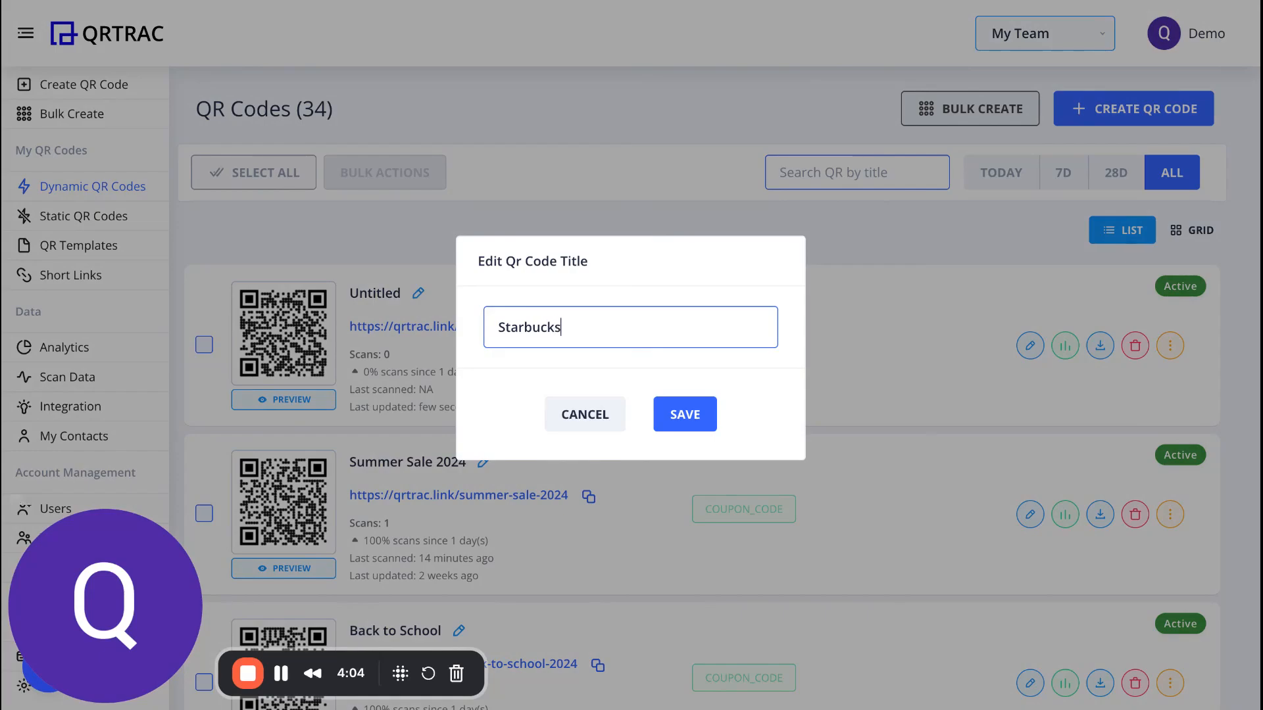
click(697, 427)
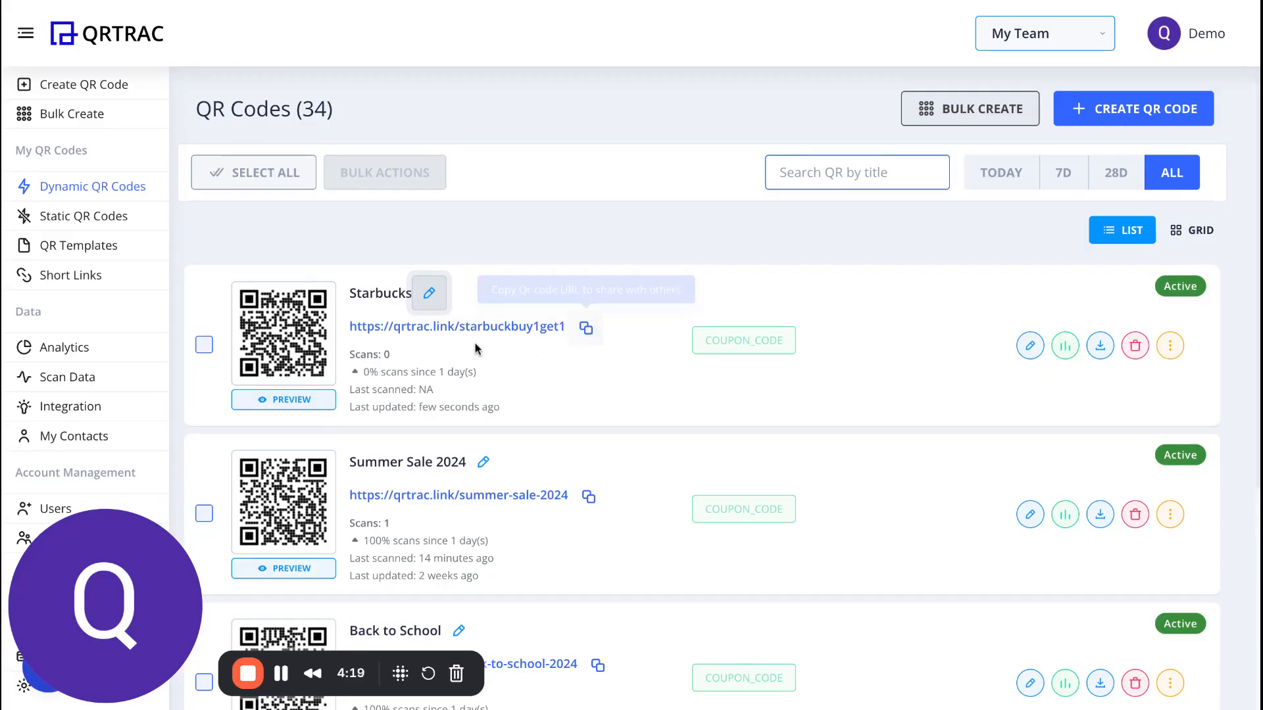
Copy the Starbucks QR code's short URL and download the code as a 512 x 512 PNG.
click(586, 328)
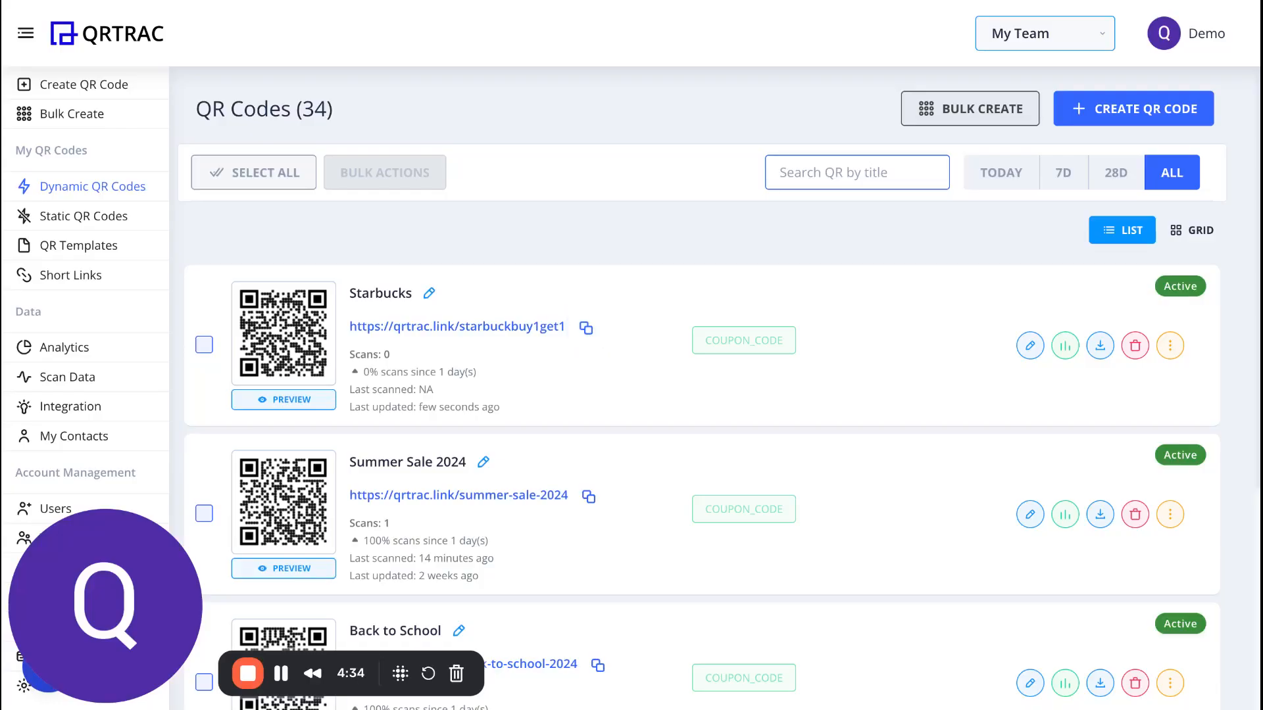
click(1182, 357)
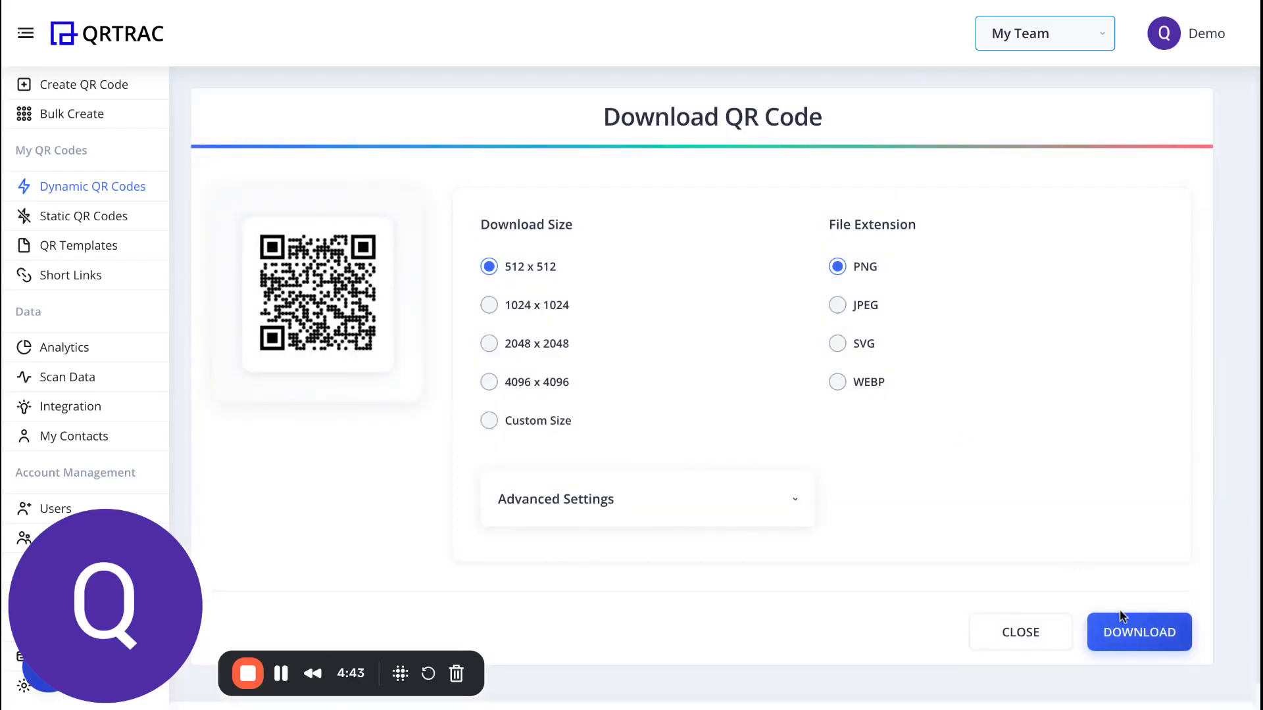
click(1124, 622)
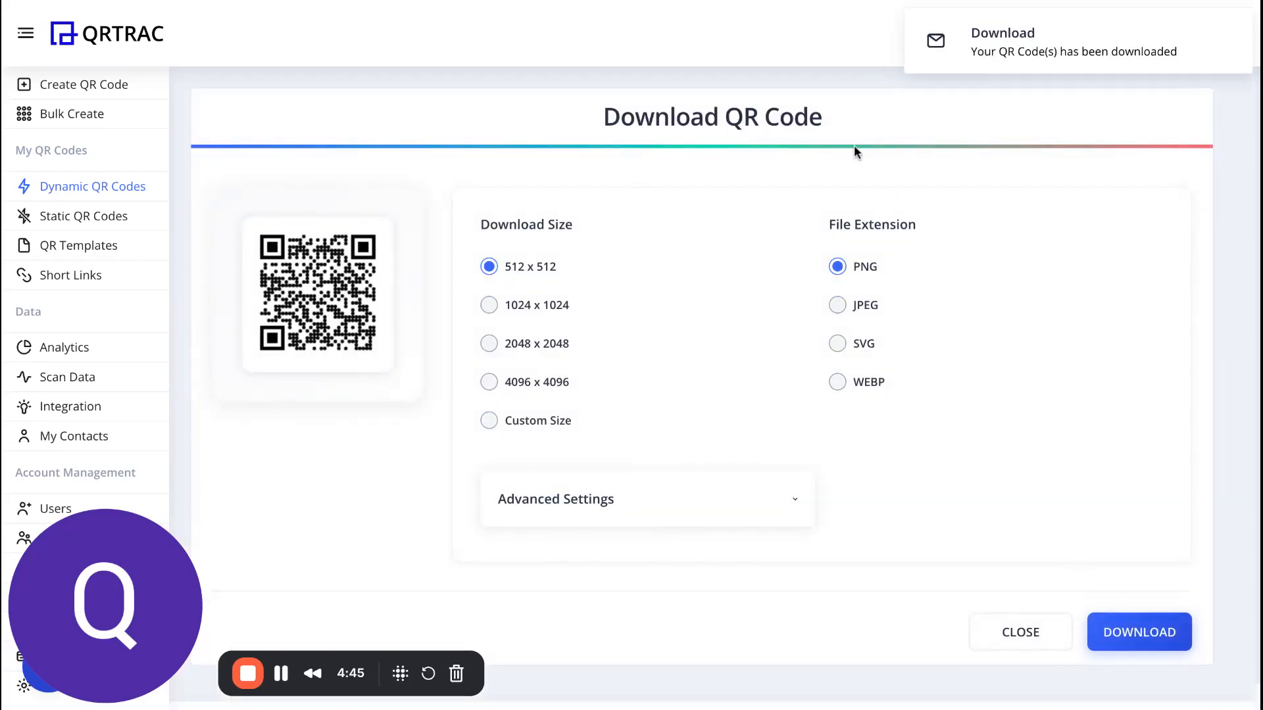